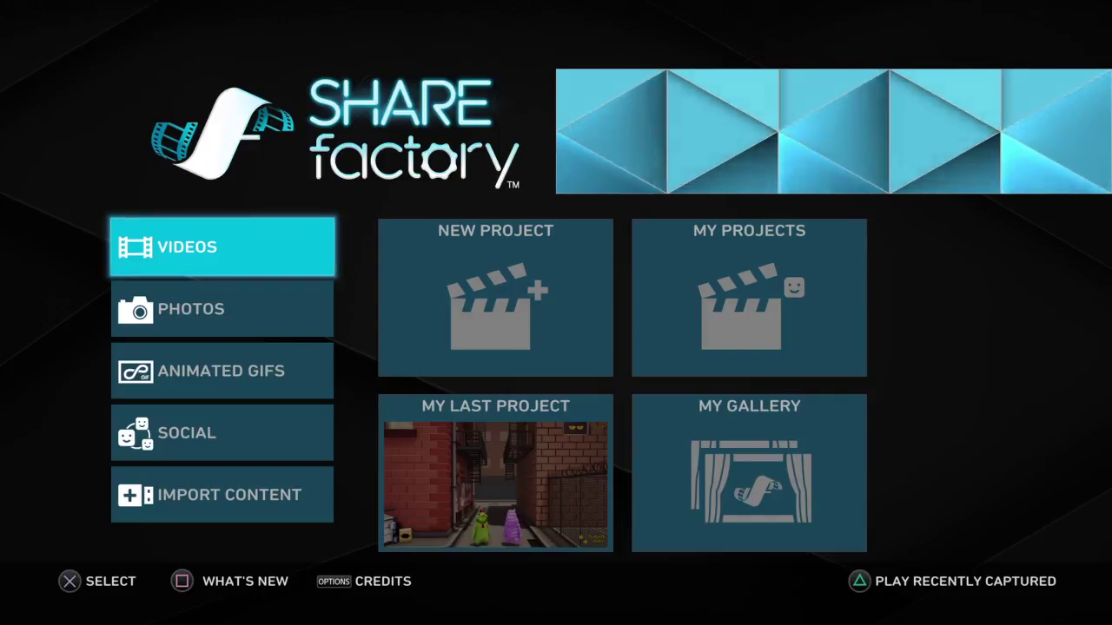
Look through the home screen categories for videos, photos, animated GIFs, social and import content.
key(Down)
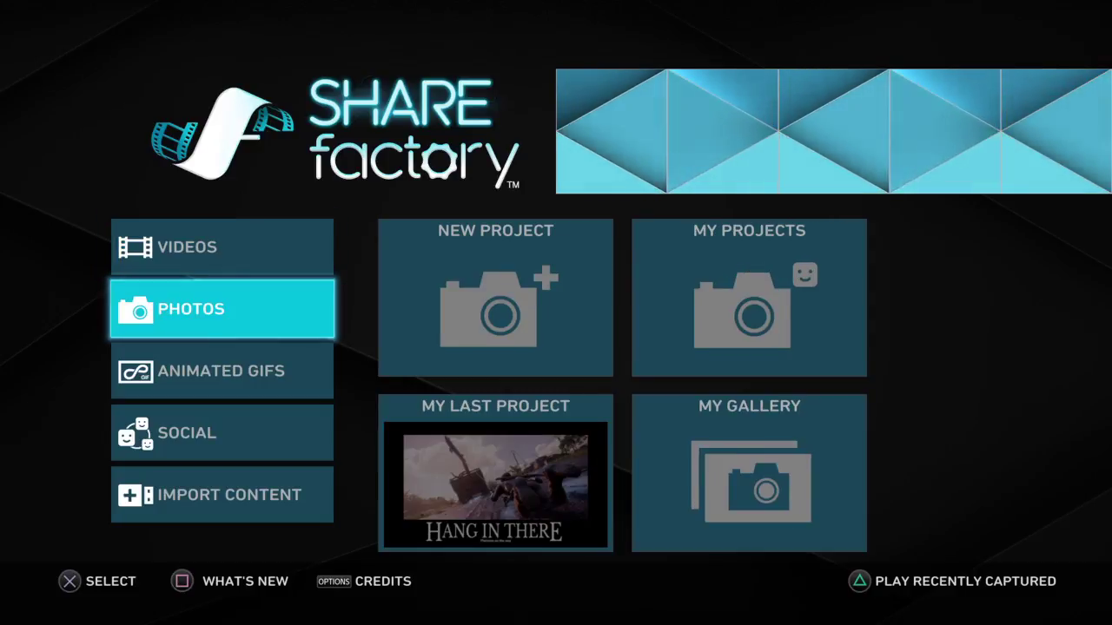
key(Down)
key(Up)
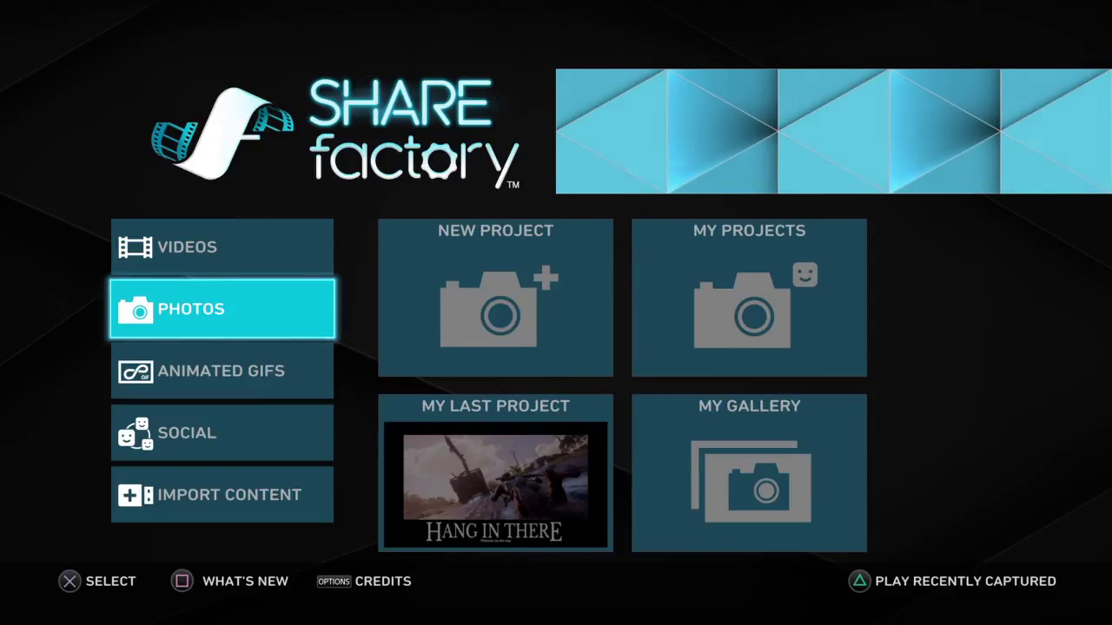
key(Down)
key(Down)
key(Down)
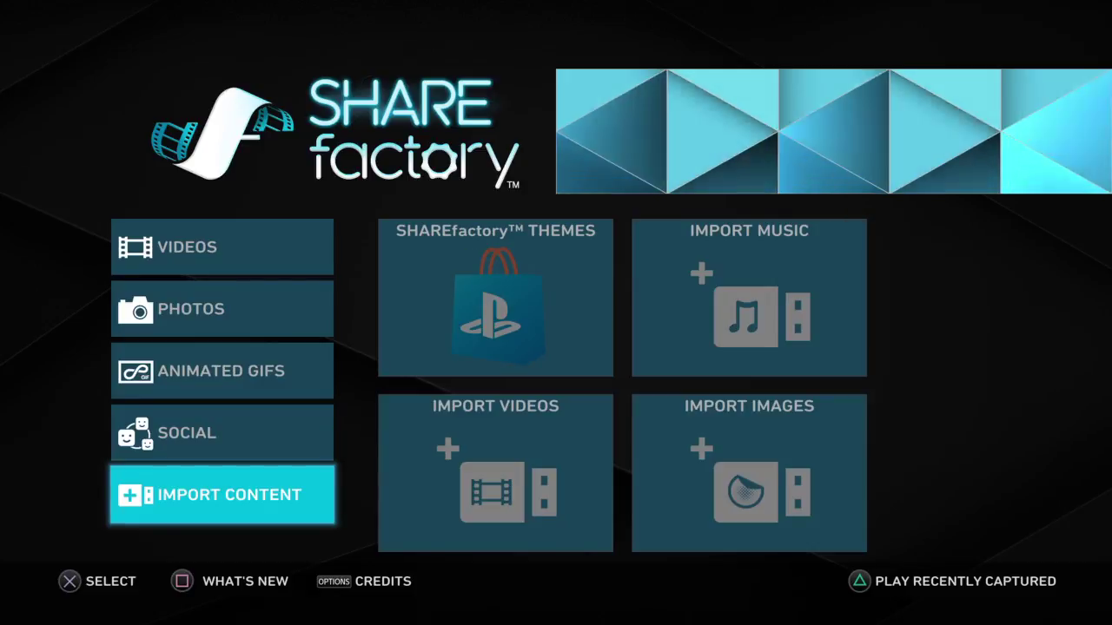
key(Up)
key(Up)
key(Up)
key(Up)
key(Down)
key(Down)
key(Down)
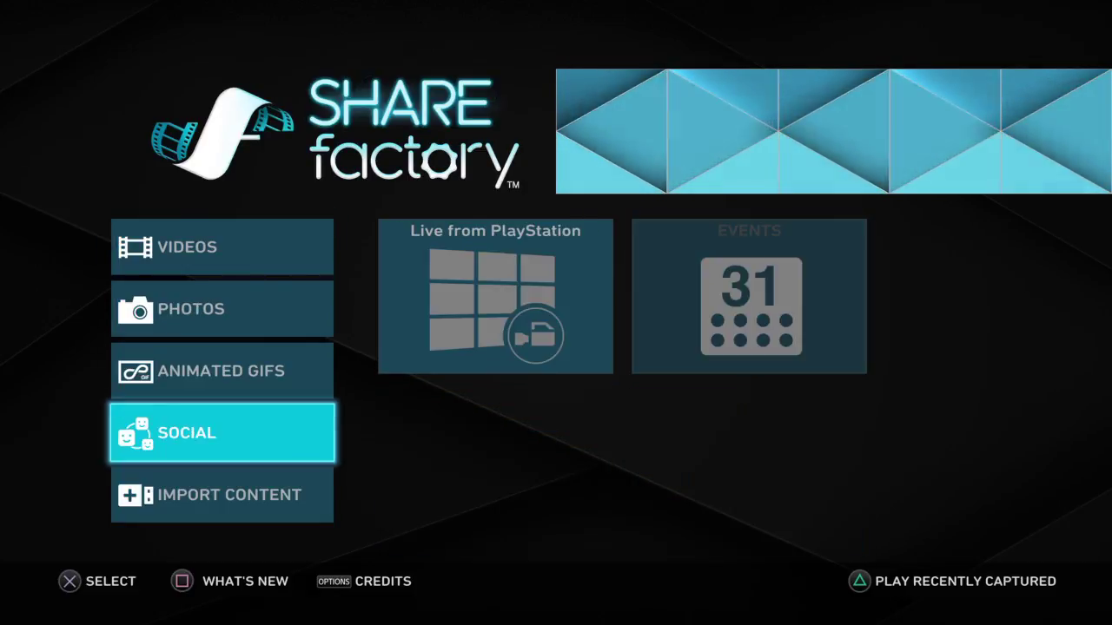
Start a new video project.
key(Up)
key(Up)
key(Up)
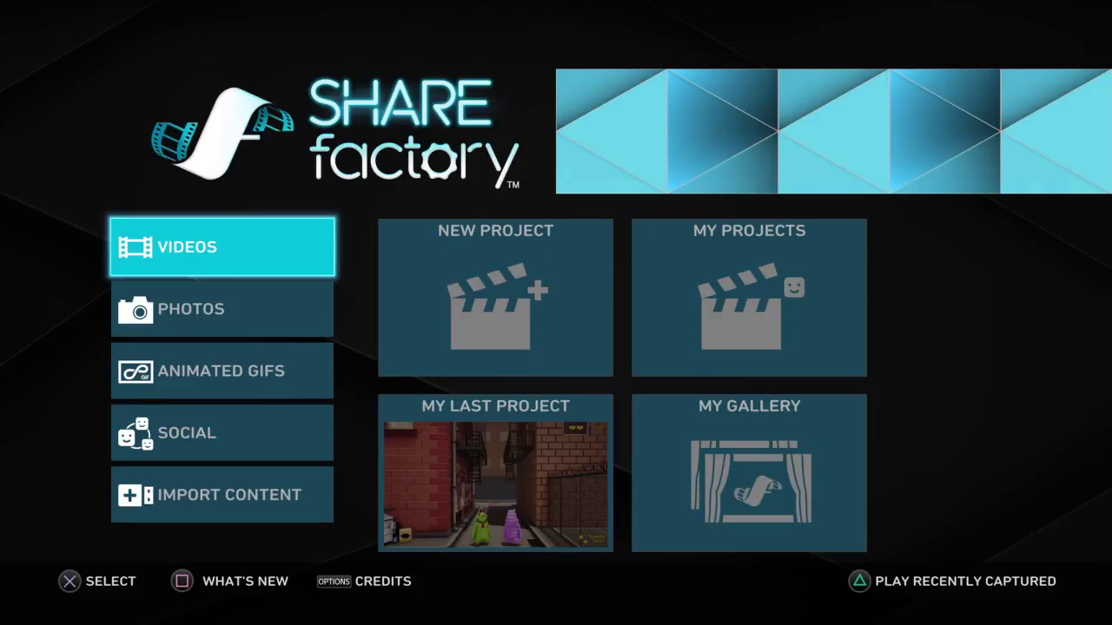
key(Right)
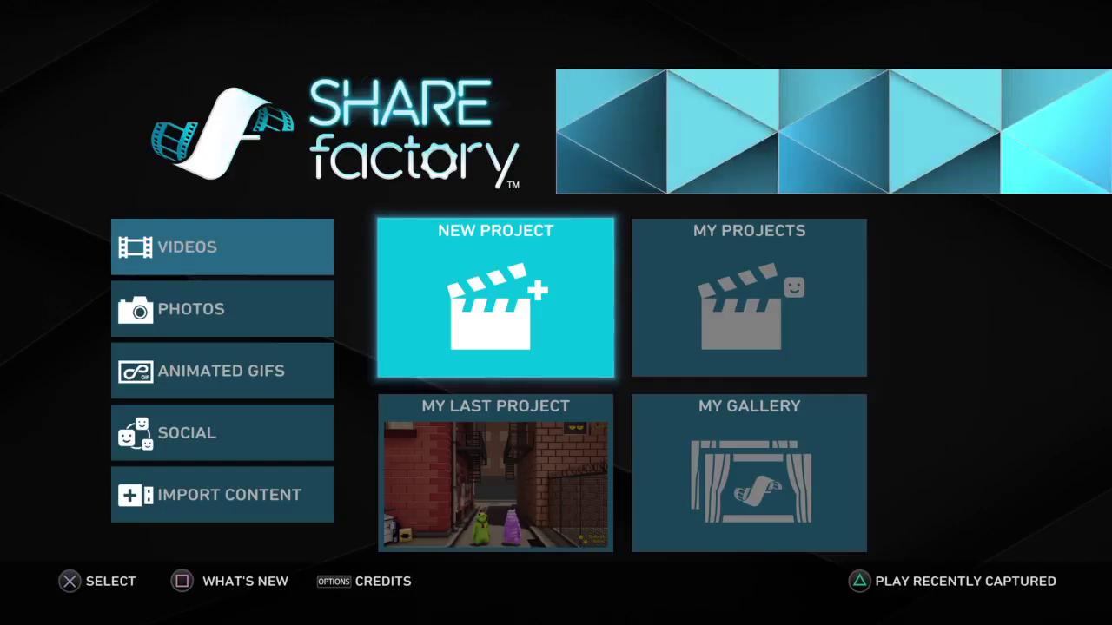
key(Return)
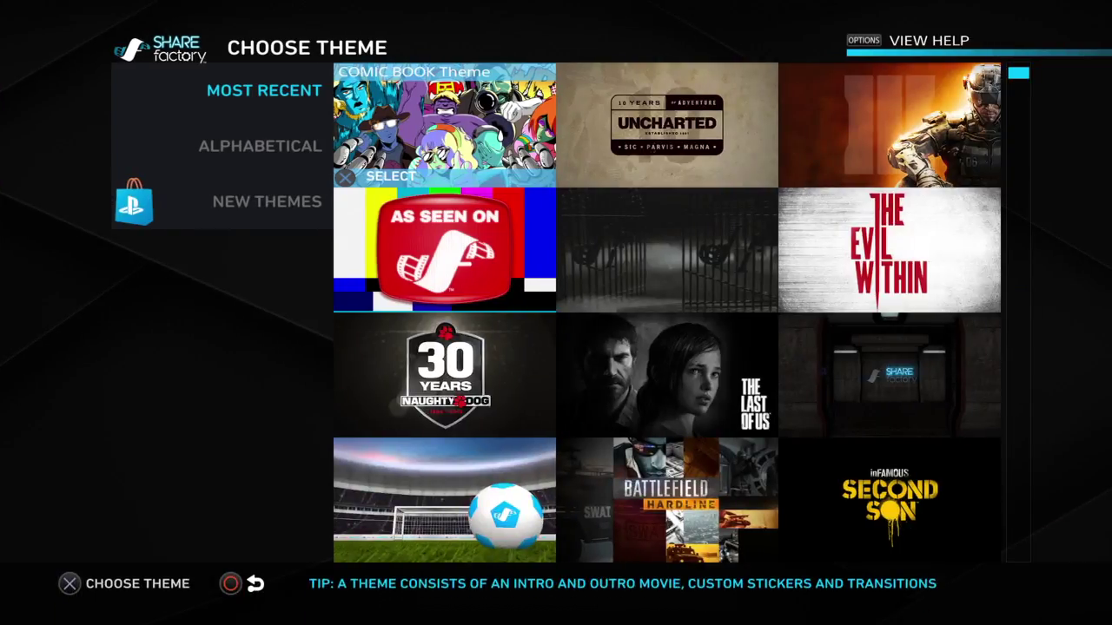
Look through the available project themes.
key(Right)
key(Left)
key(Down)
key(Down)
key(Down)
key(Right)
key(Right)
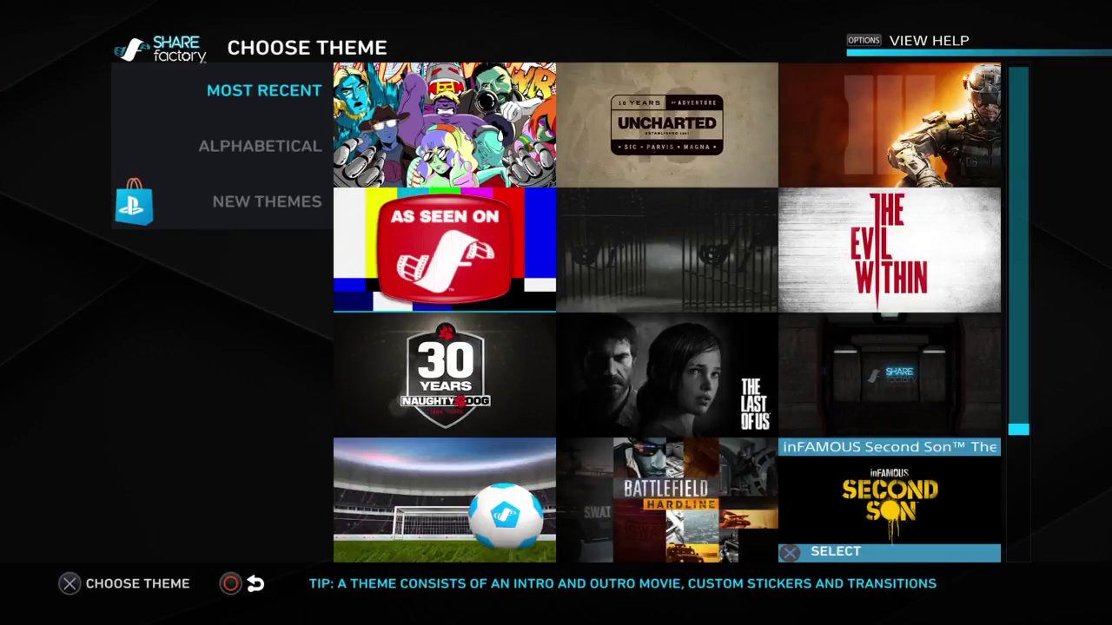
key(Up)
key(Up)
key(Left)
key(Left)
key(Down)
key(Down)
key(Right)
key(Right)
Choose the COMIC BOOK theme for the new project.
key(Up)
key(Up)
key(Left)
key(Up)
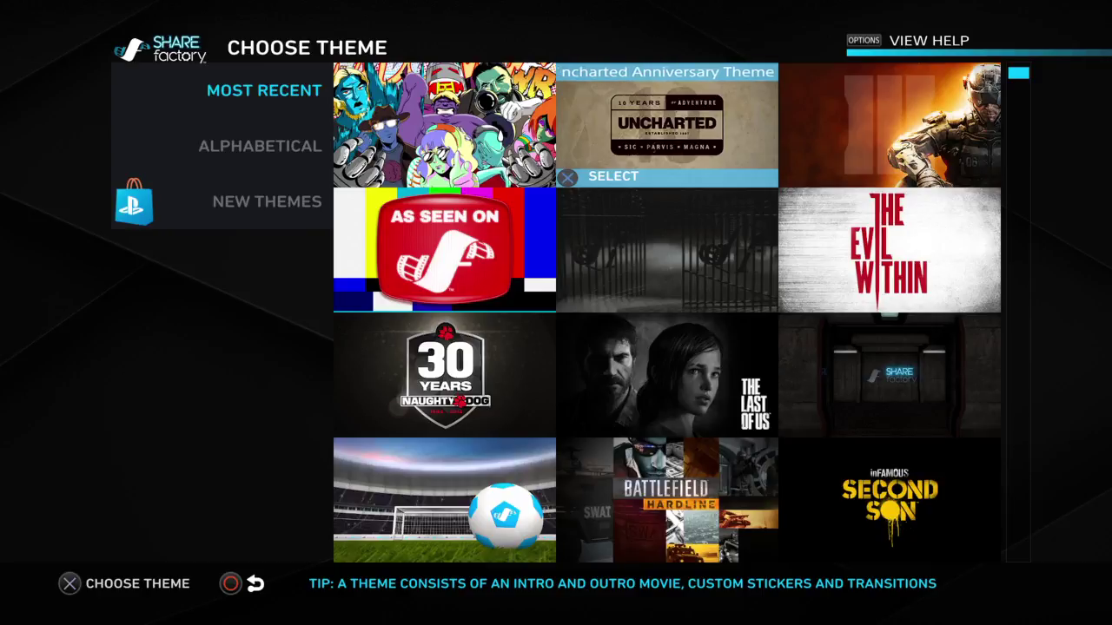
key(Left)
key(Return)
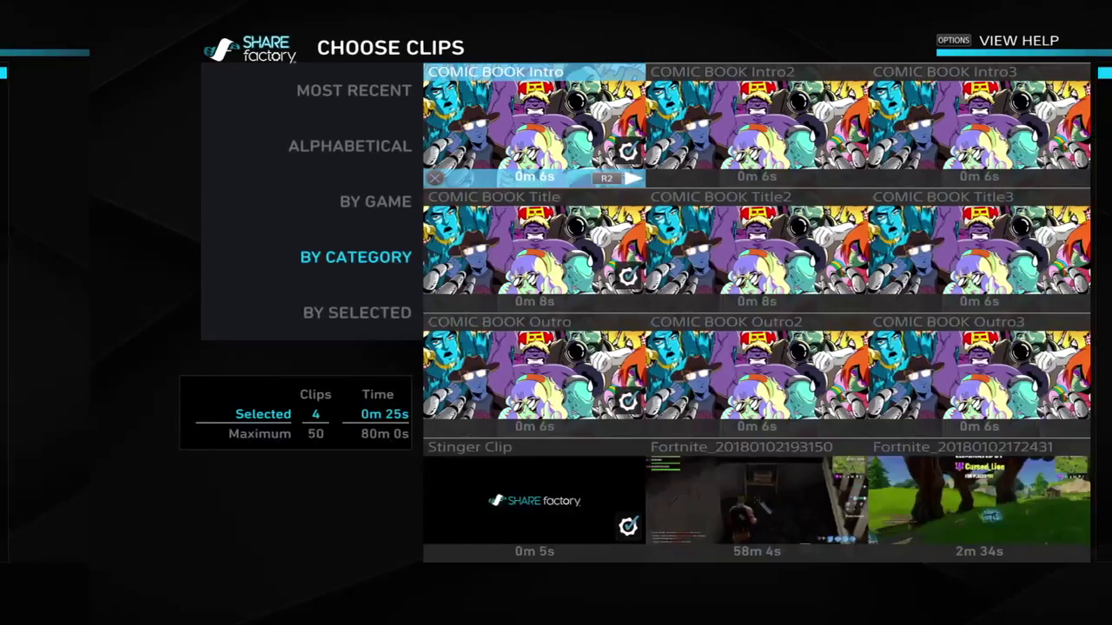
Deselect the COMIC BOOK Intro clip so it is left out of the project.
key(Return)
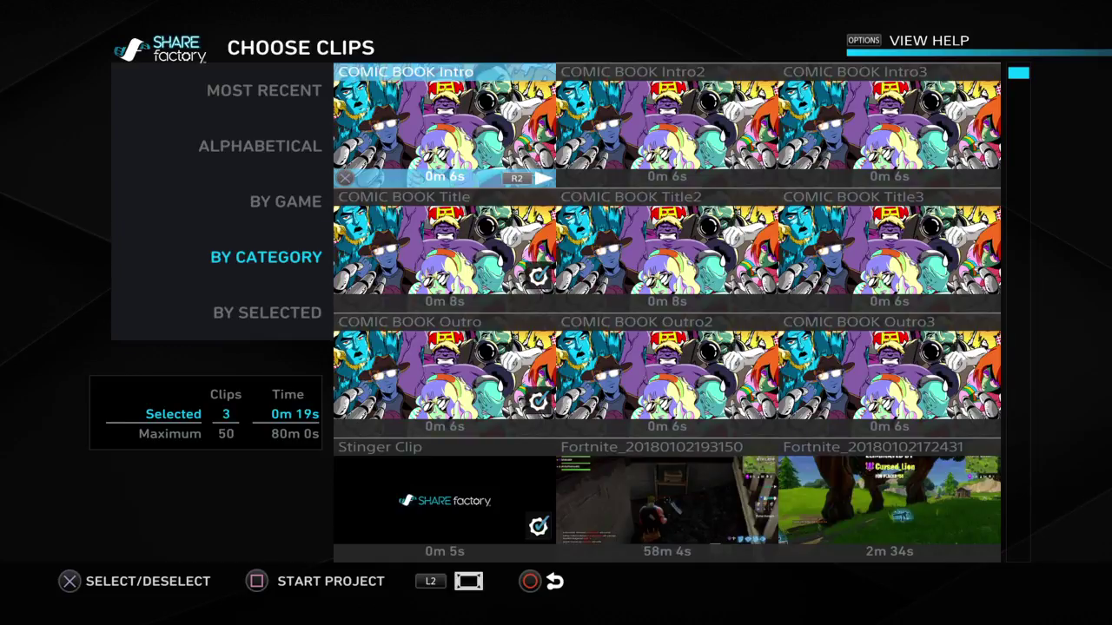
key(Return)
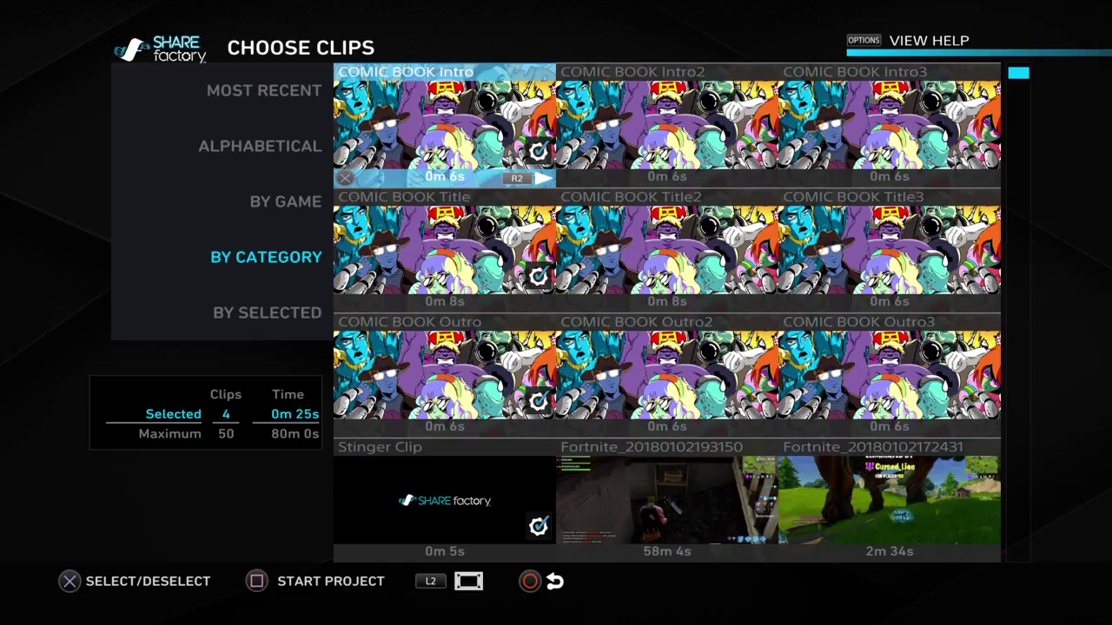
key(Return)
key(Return)
key(Return)
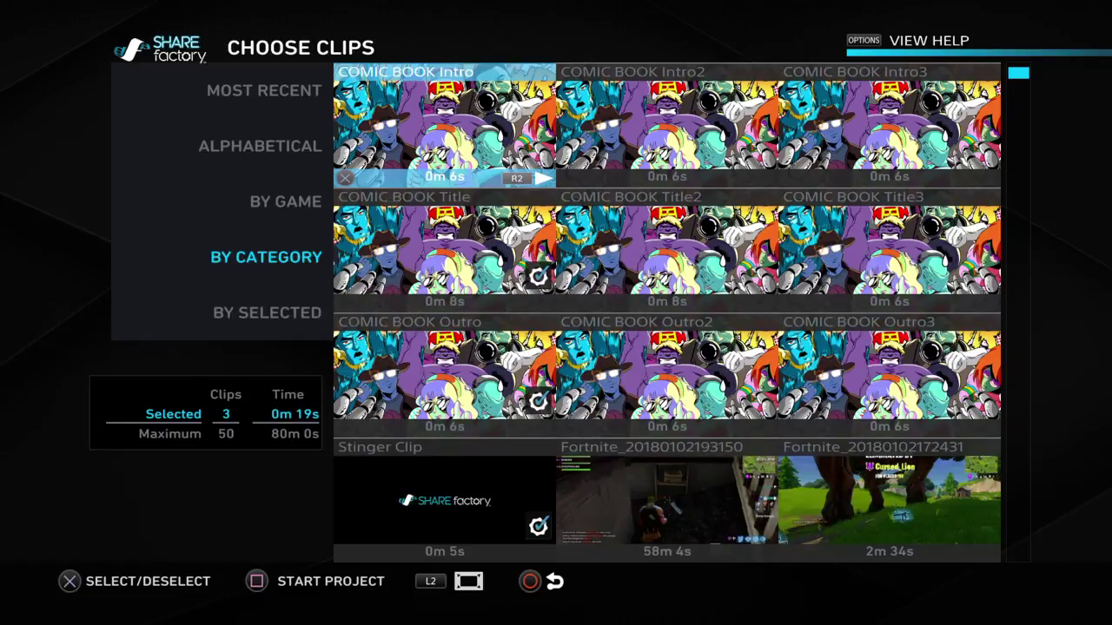
Sort the list of available clips by most recent.
key(Left)
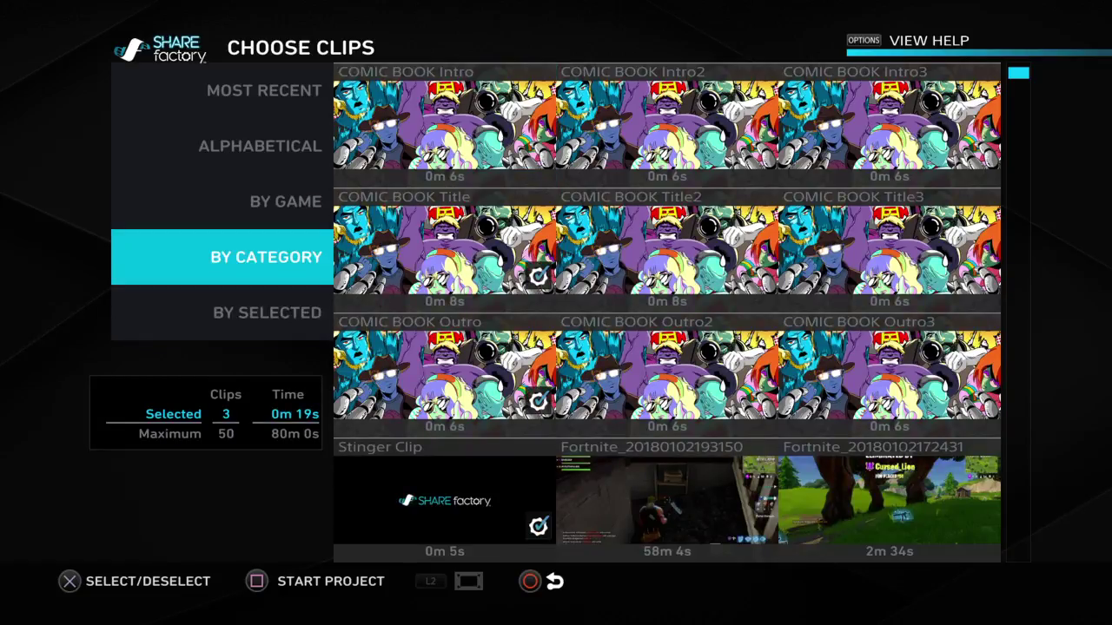
key(Up)
key(Return)
key(Escape)
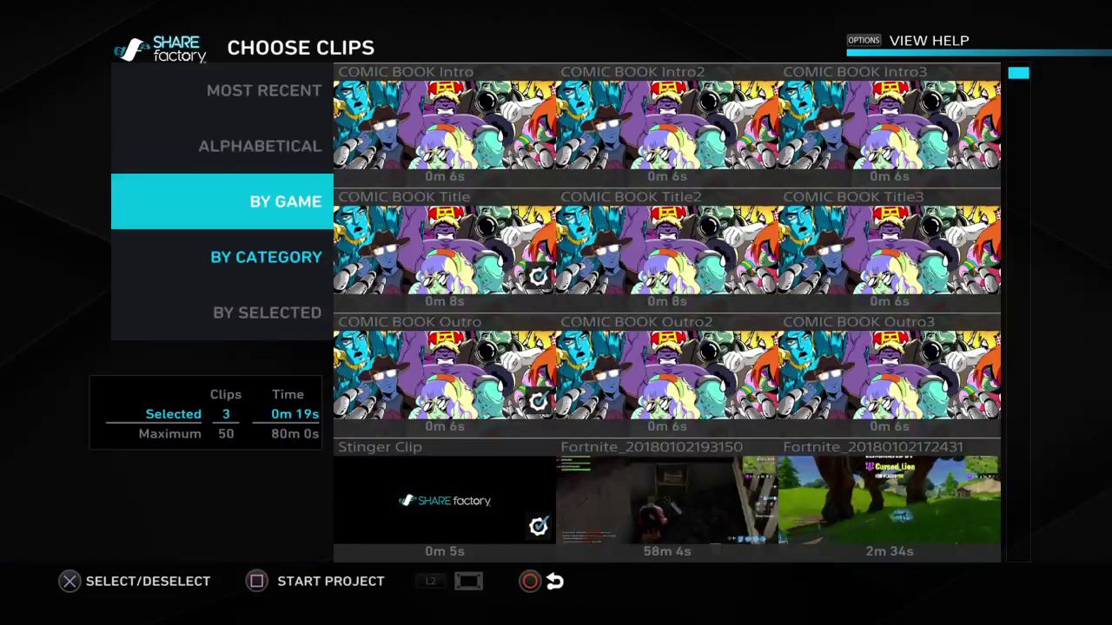
key(Up)
key(Up)
key(Return)
key(Right)
key(Right)
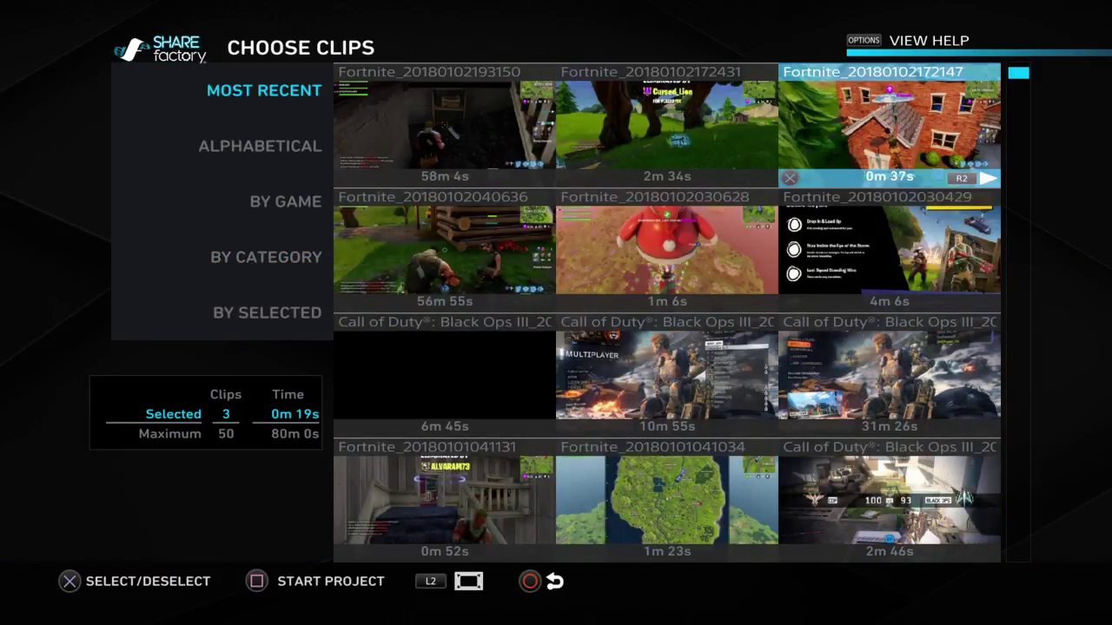
key(Down)
key(Down)
key(Left)
key(Up)
key(Up)
key(Return)
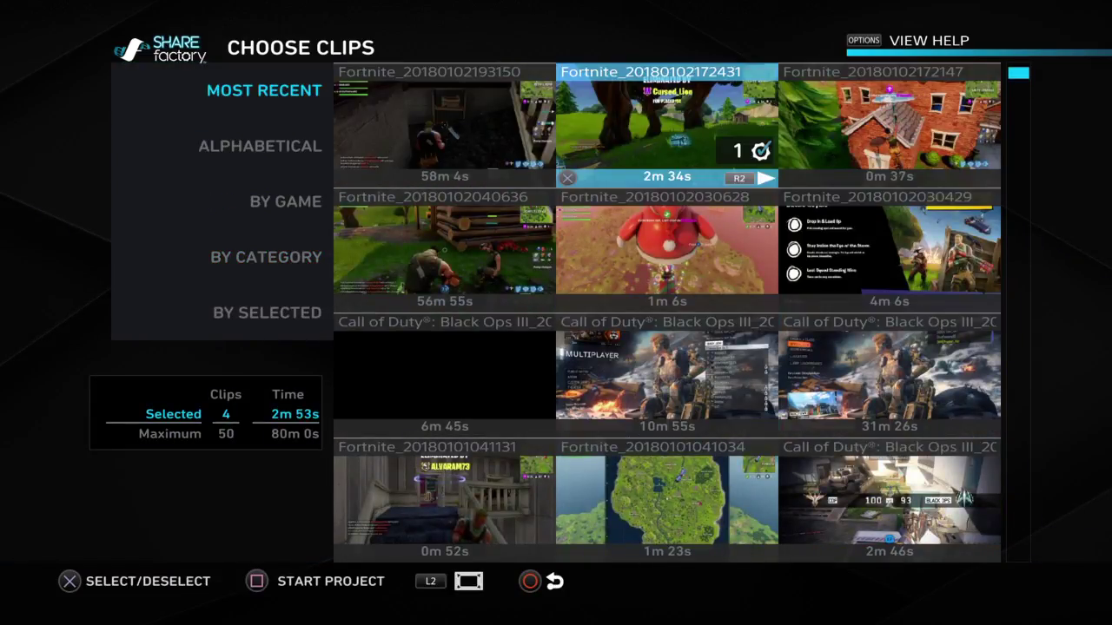
Start the project with the selected clips and open it in the timeline editor.
key(Left)
key(Left)
key(Down)
key(Down)
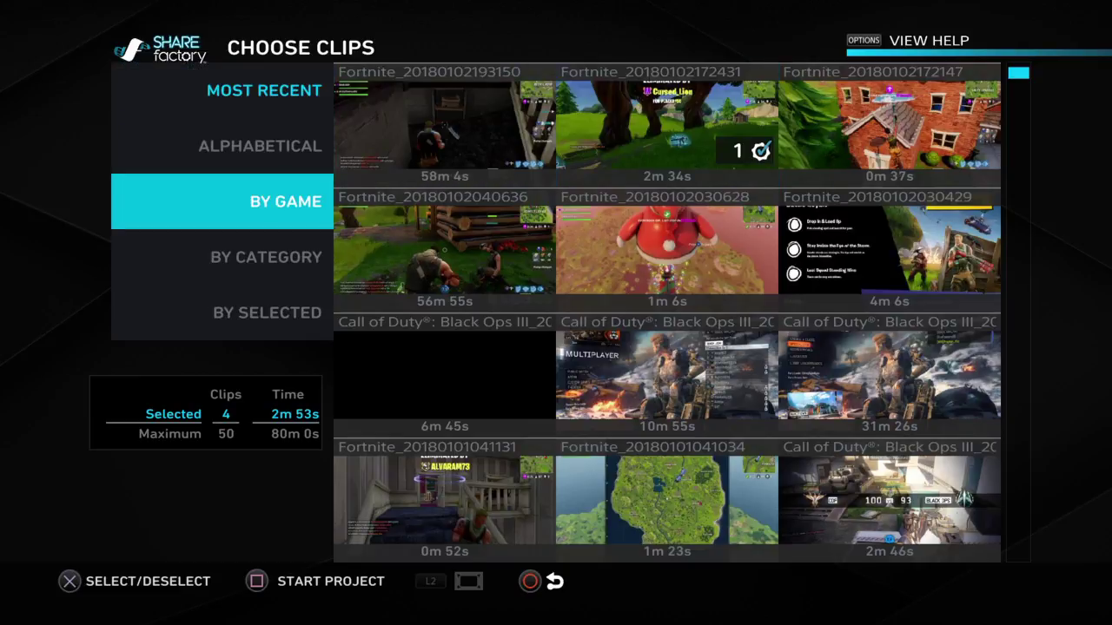
key(space)
key(Left)
key(Right)
key(Return)
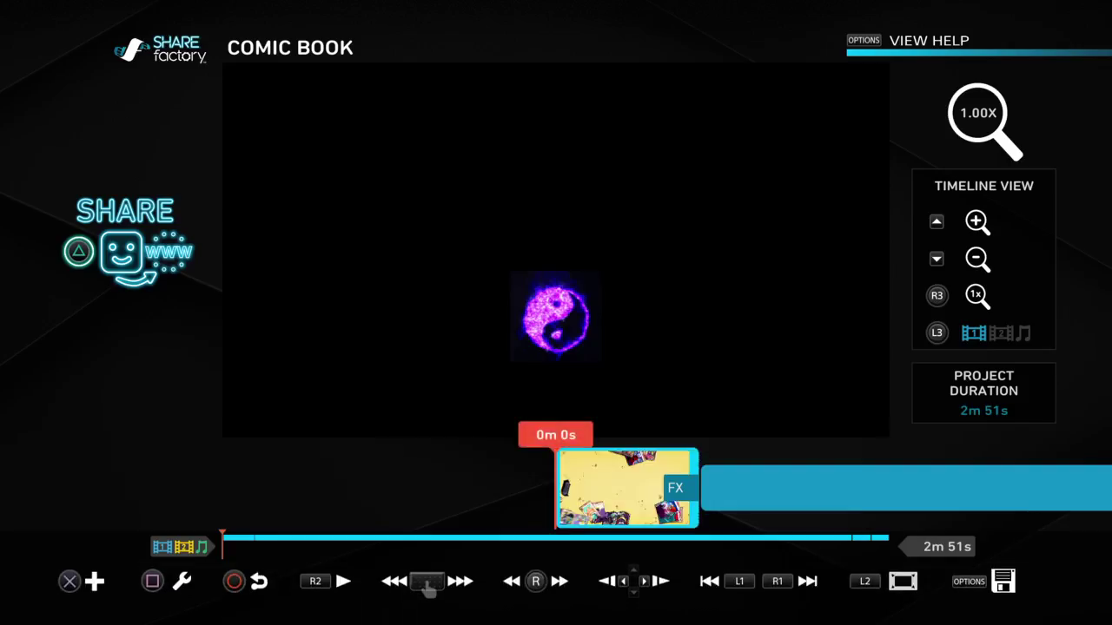
Delete the COMIC BOOK title clip at the start of the timeline.
key(Right)
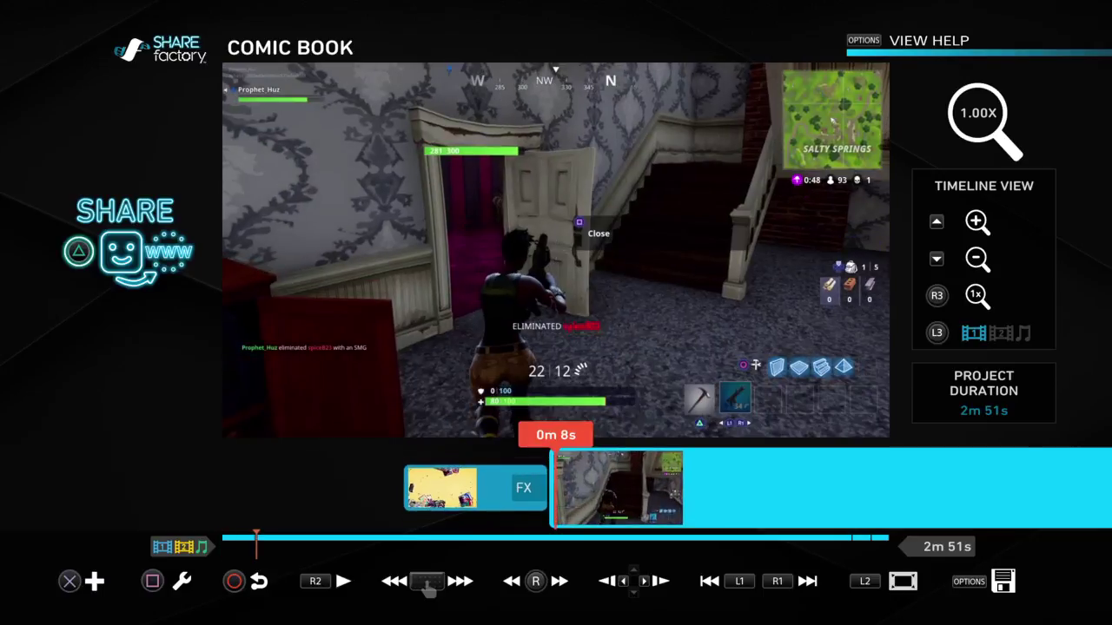
key(Left)
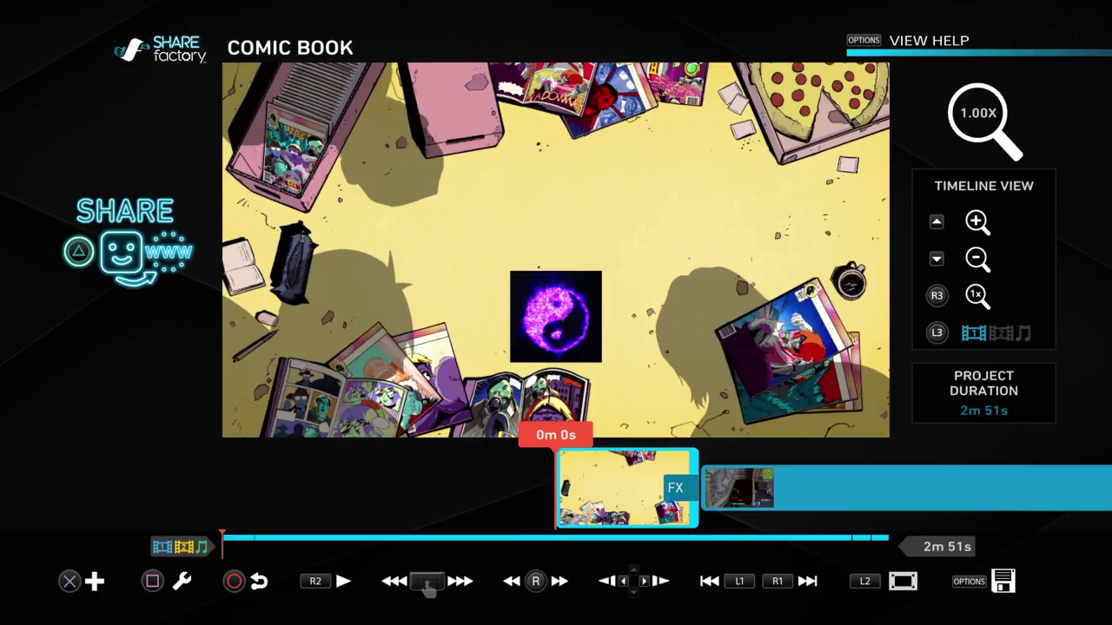
key(Return)
key(Right)
key(Right)
key(Return)
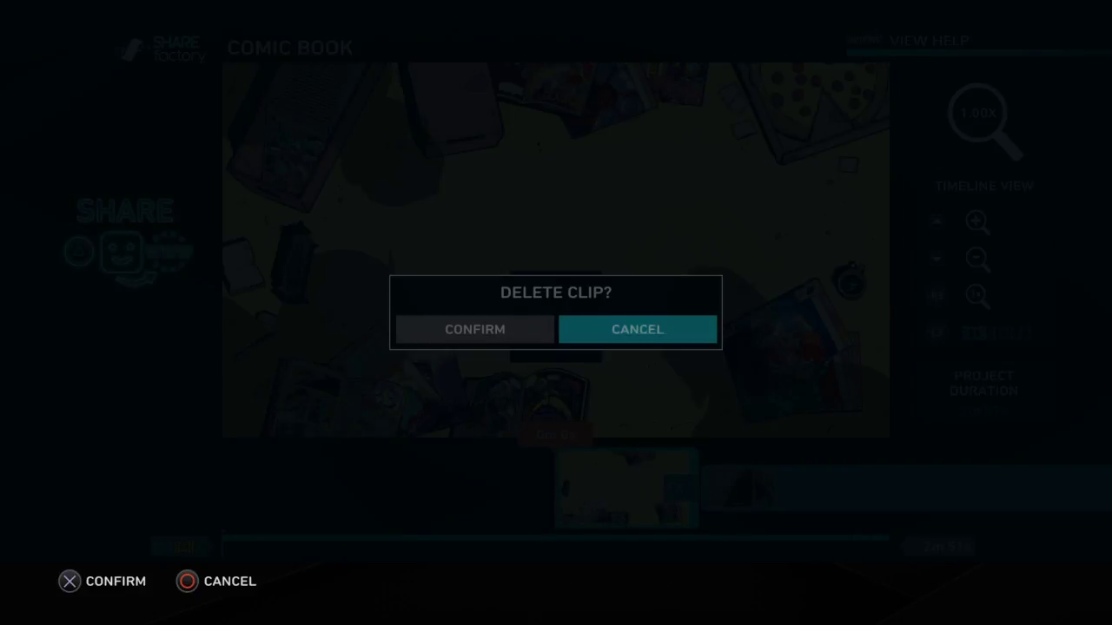
key(Left)
key(Return)
Delete the COMIC BOOK outro and the stinger clip that follow the gameplay clip.
key(Return)
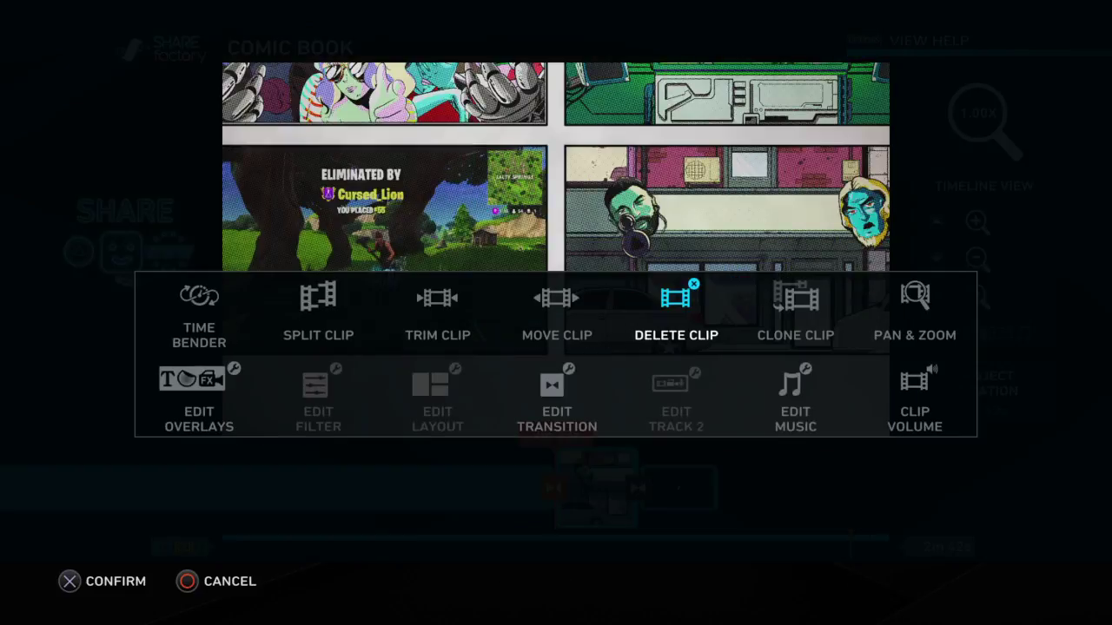
key(Return)
key(Left)
key(Return)
key(Return)
key(Return)
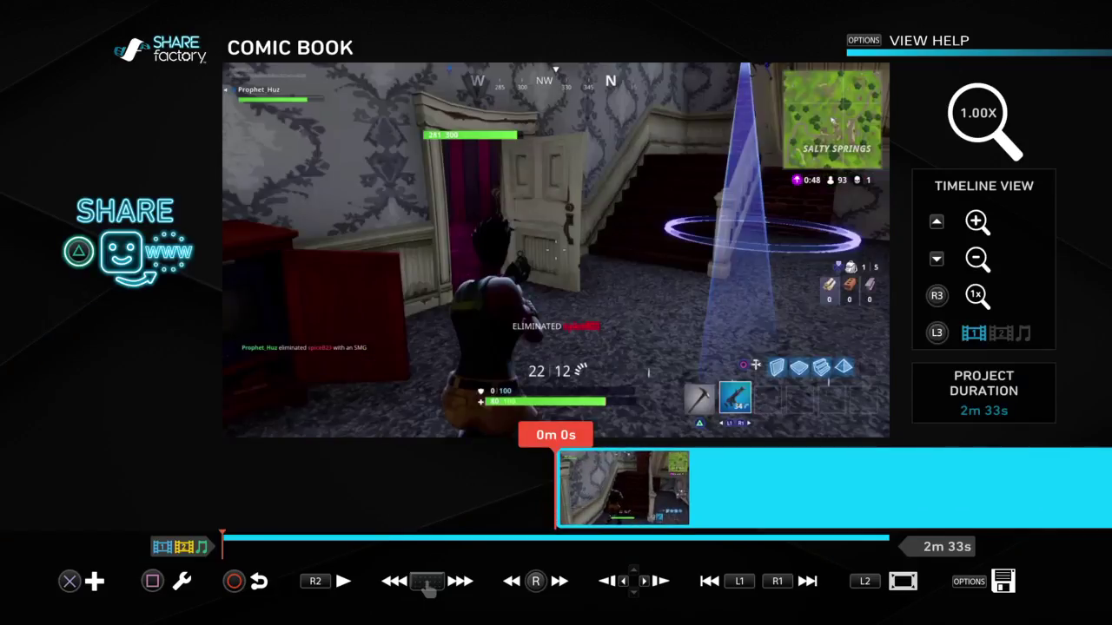
Examine the start, opening seconds and end of the gameplay clip by moving the playhead along the timeline.
key(Right)
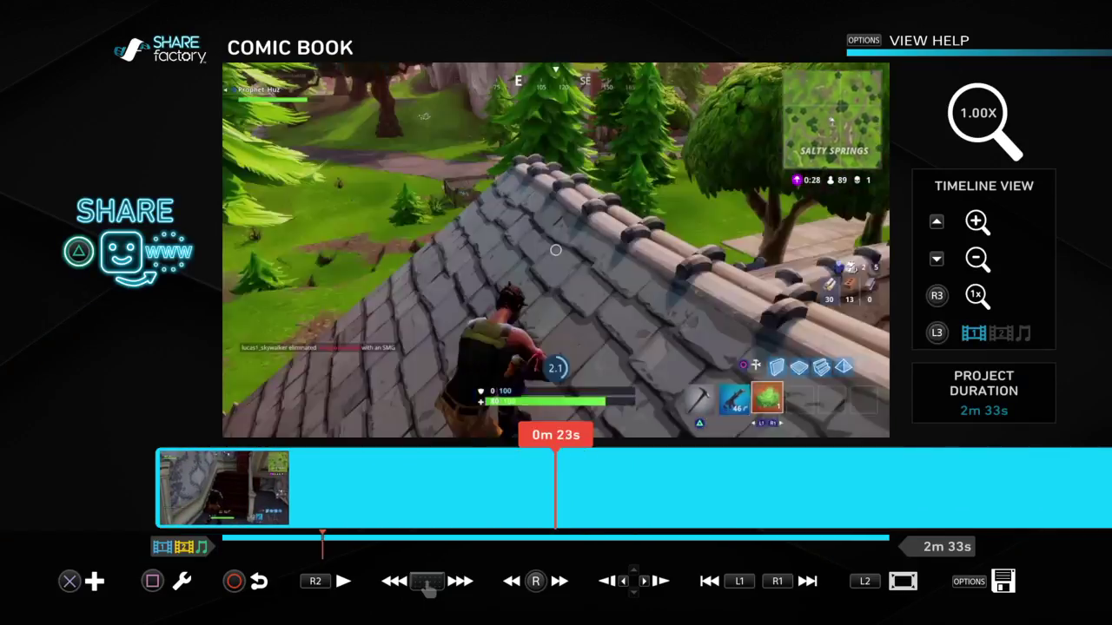
key(End)
key(Home)
key(End)
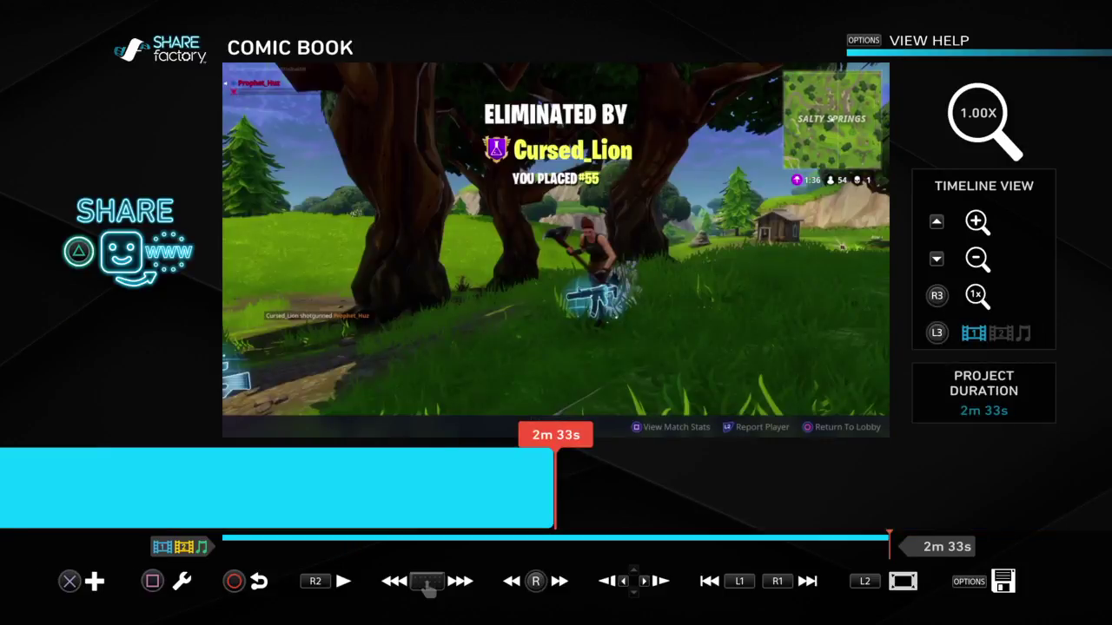
key(Home)
key(End)
key(Home)
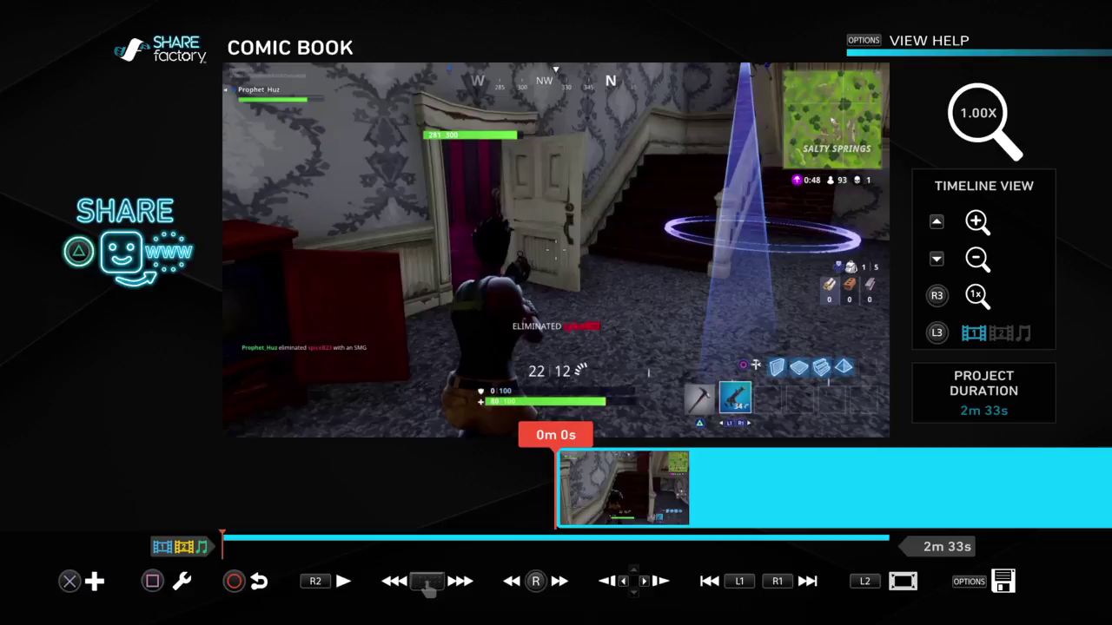
key(Right)
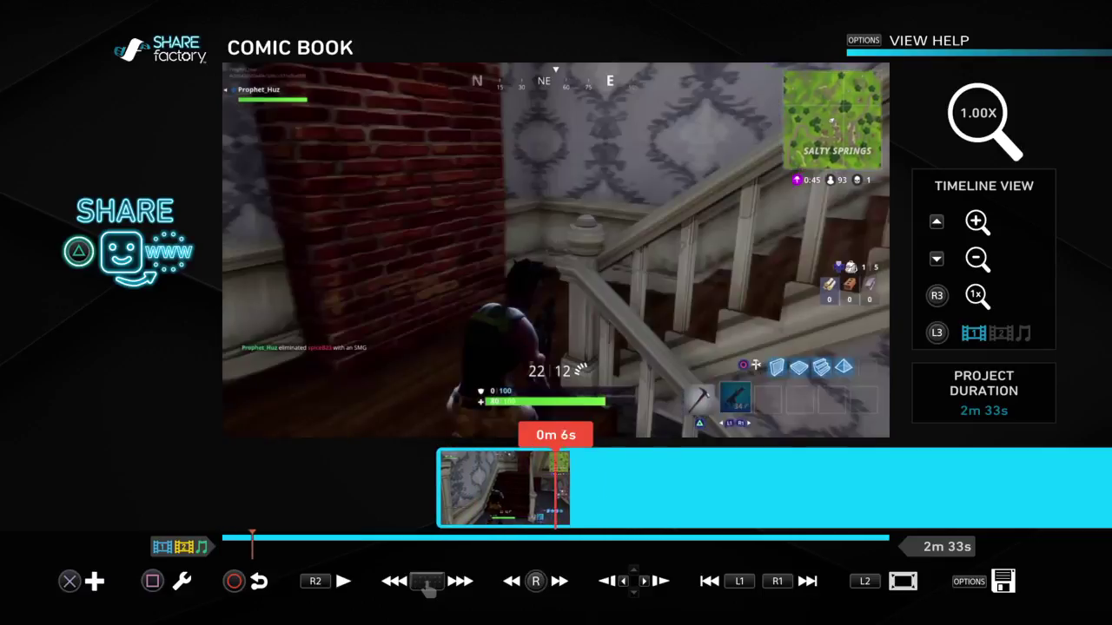
key(Left)
key(Right)
key(Left)
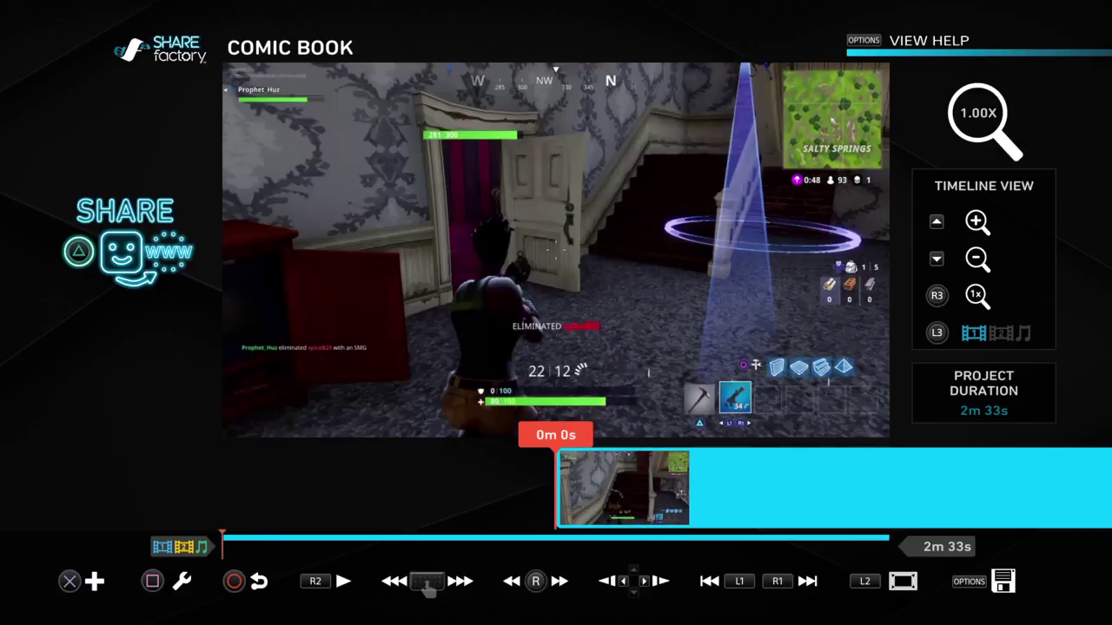
Look over the add options and view the Add Track 2 recording screen, then leave it without recording.
key(x)
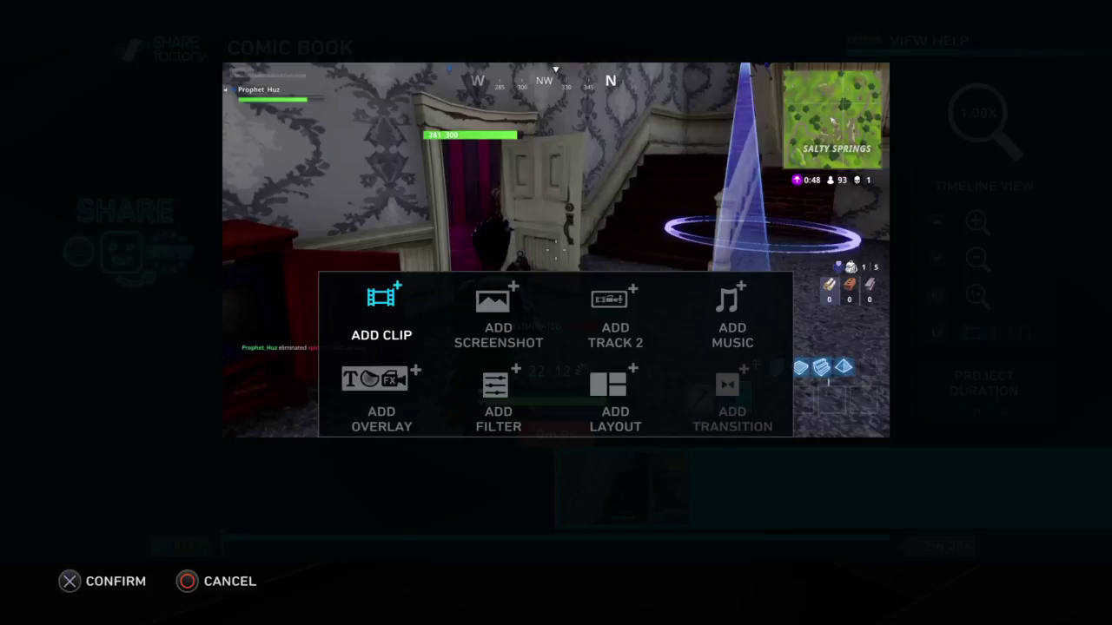
key(Right)
key(Right)
key(Left)
key(Left)
key(Right)
key(Right)
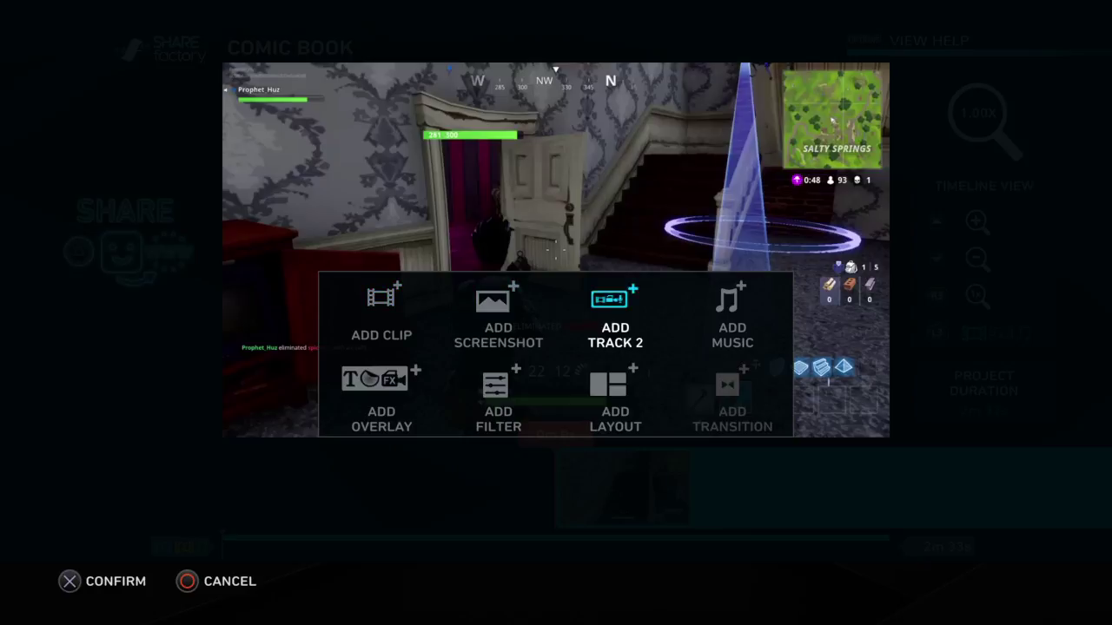
key(Return)
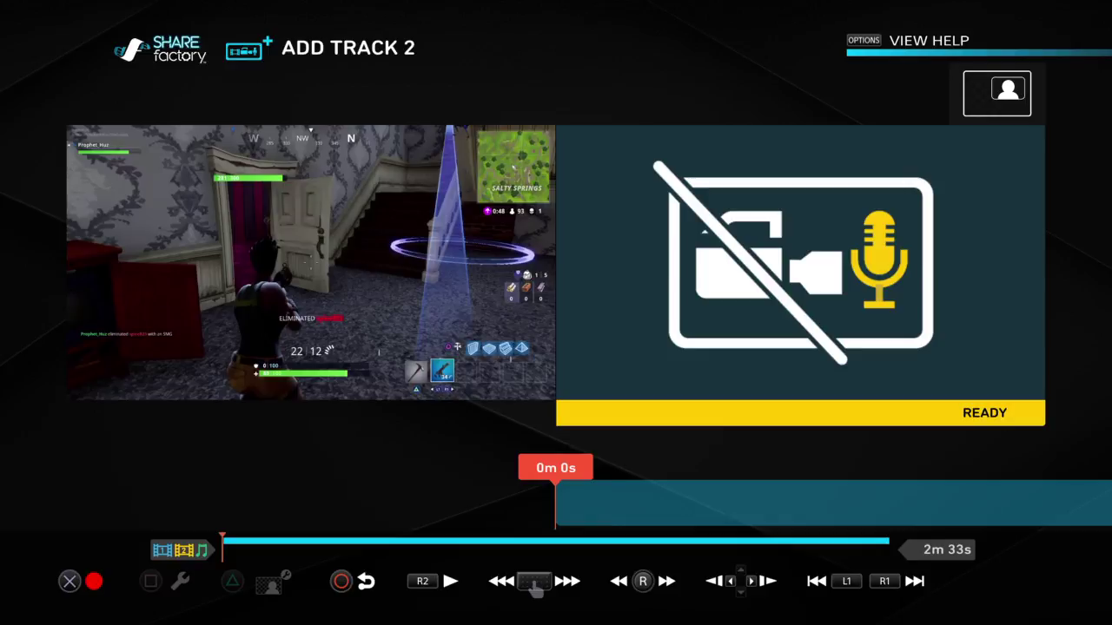
key(Escape)
Look over the add options, then examine the theme stickers and the categories in the overlay chooser.
key(Return)
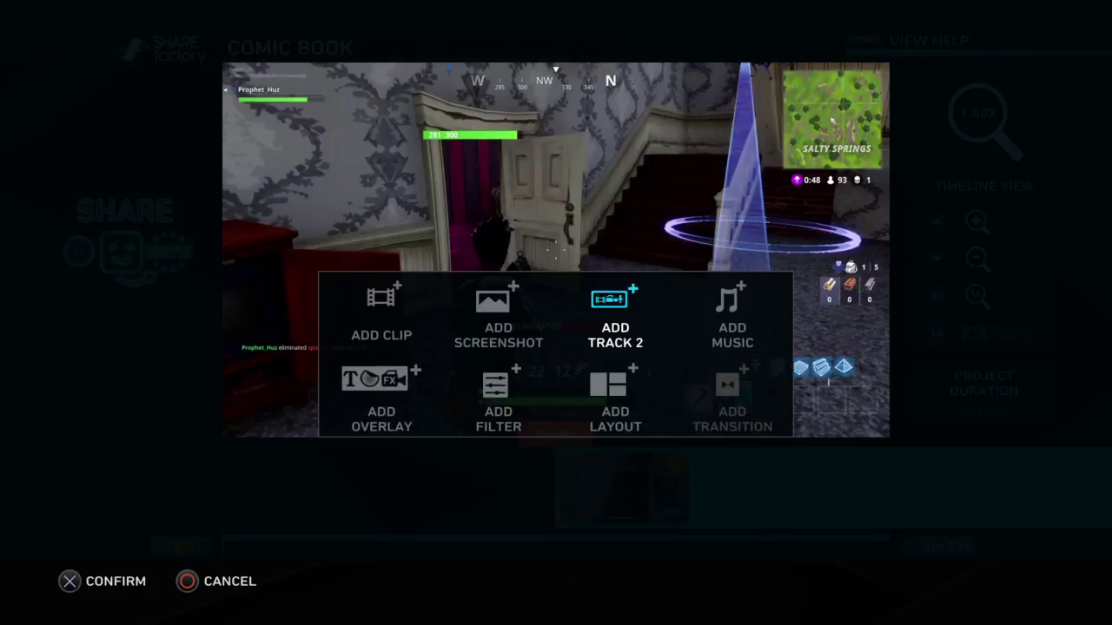
key(Left)
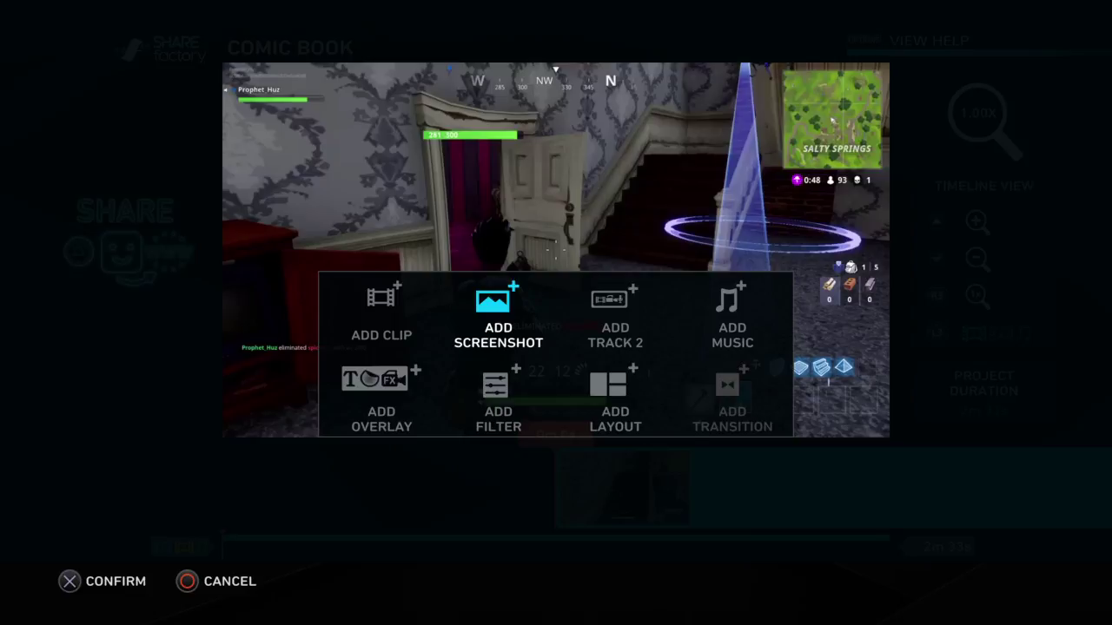
key(Left)
key(Down)
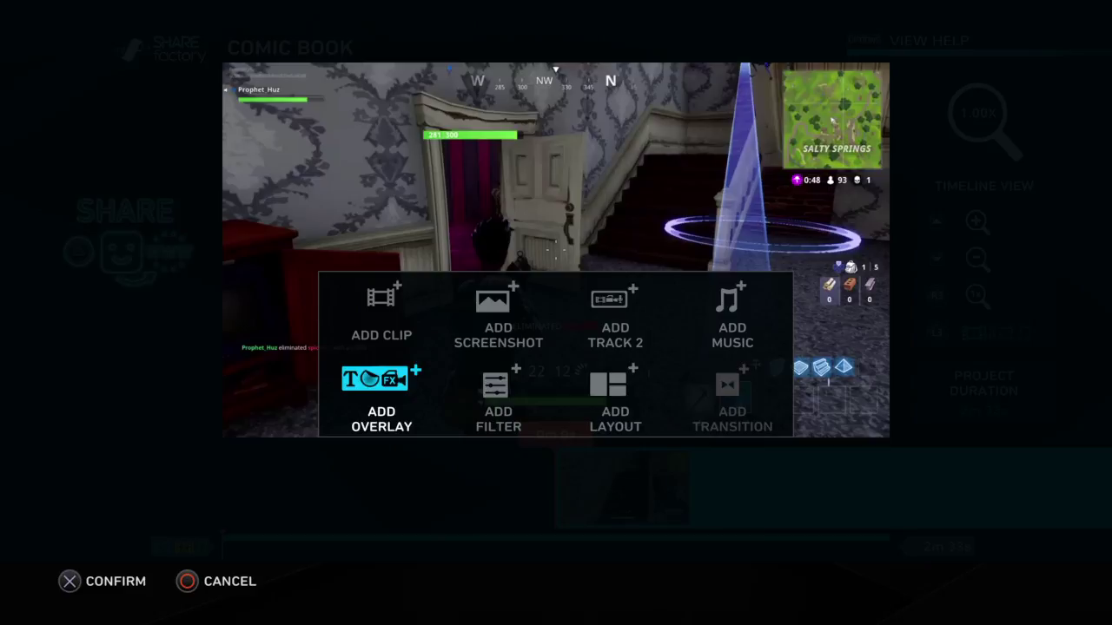
key(Return)
key(Down)
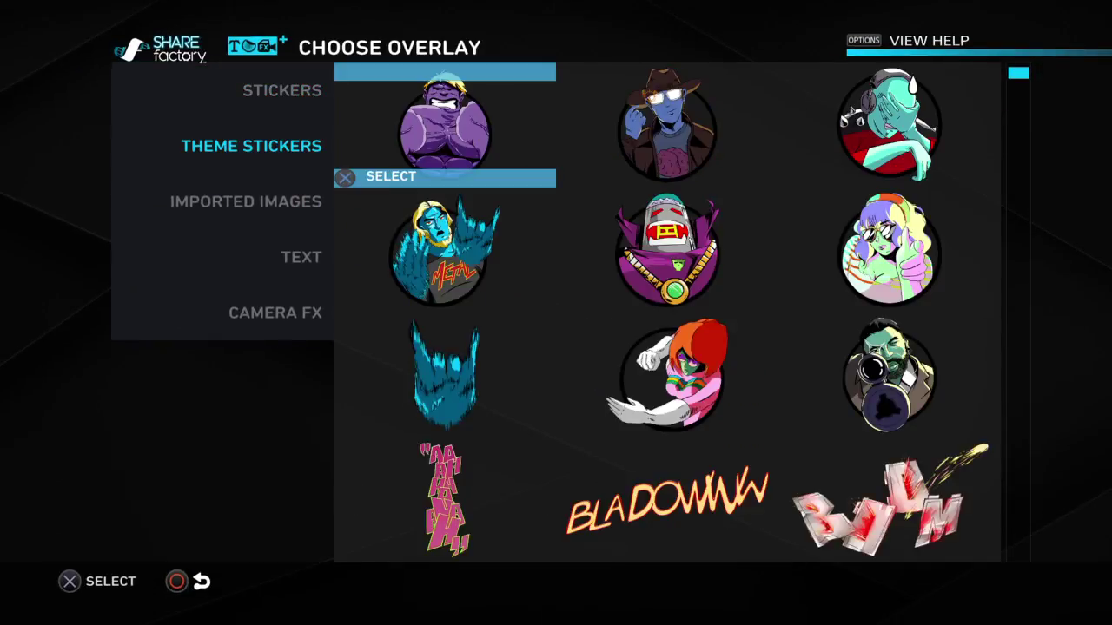
key(Down)
key(Down)
key(Left)
key(Down)
key(Down)
key(Down)
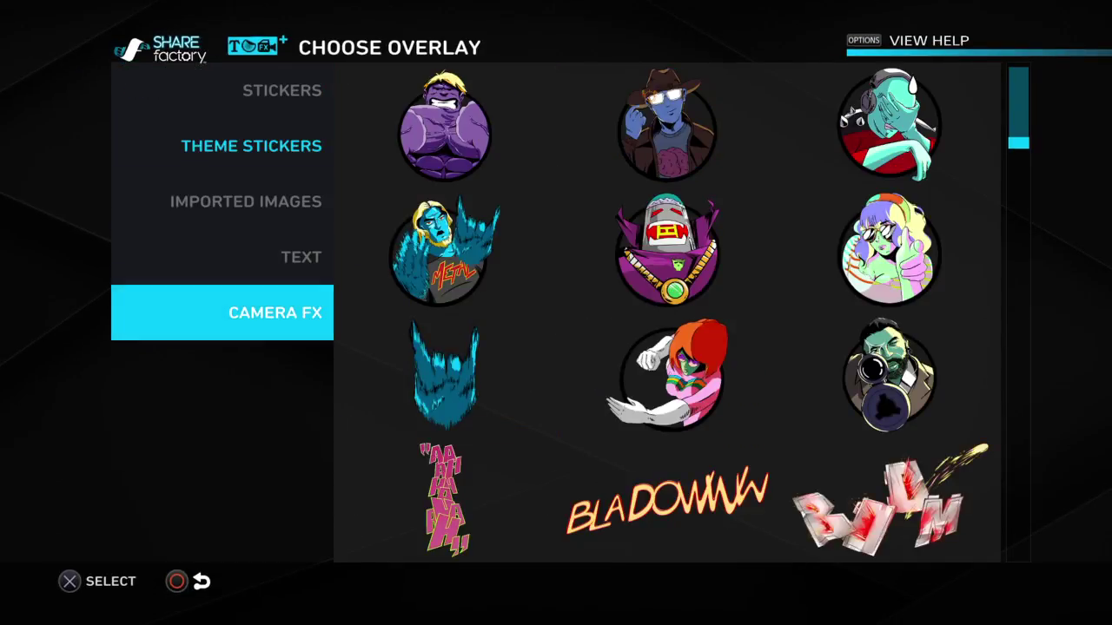
Examine the Camera FX and Text overlay choices, then leave the chooser without adding an overlay.
key(Right)
key(Left)
key(Up)
key(Right)
key(Right)
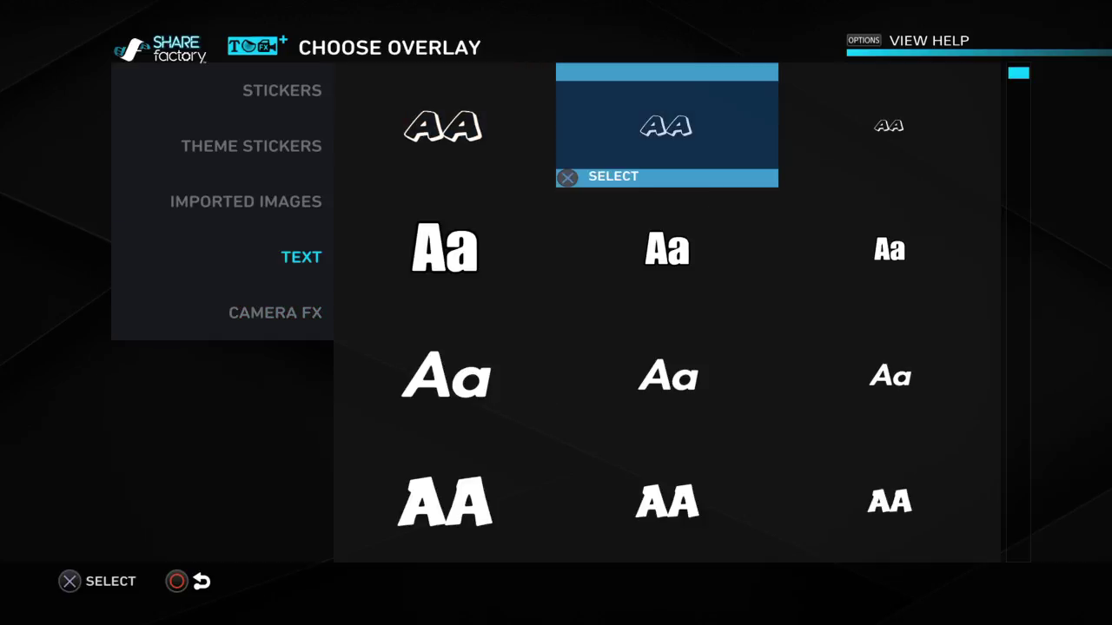
key(Down)
key(Down)
key(Left)
key(Escape)
Look over the Add Filter and Add Layout options, then view the editing options for the gameplay clip.
key(Return)
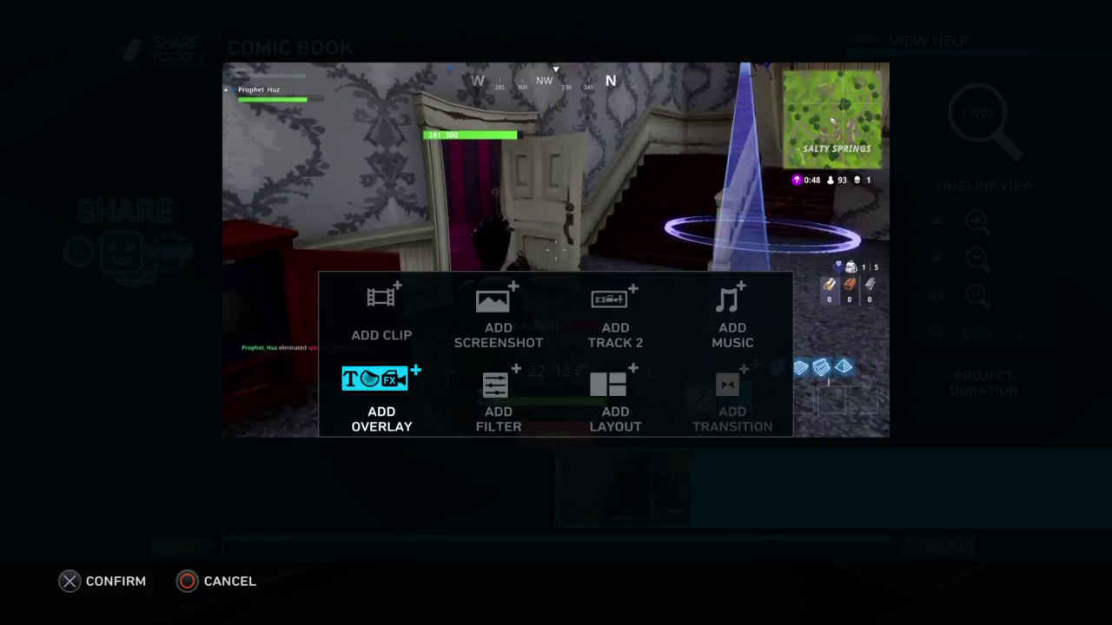
key(Right)
key(Right)
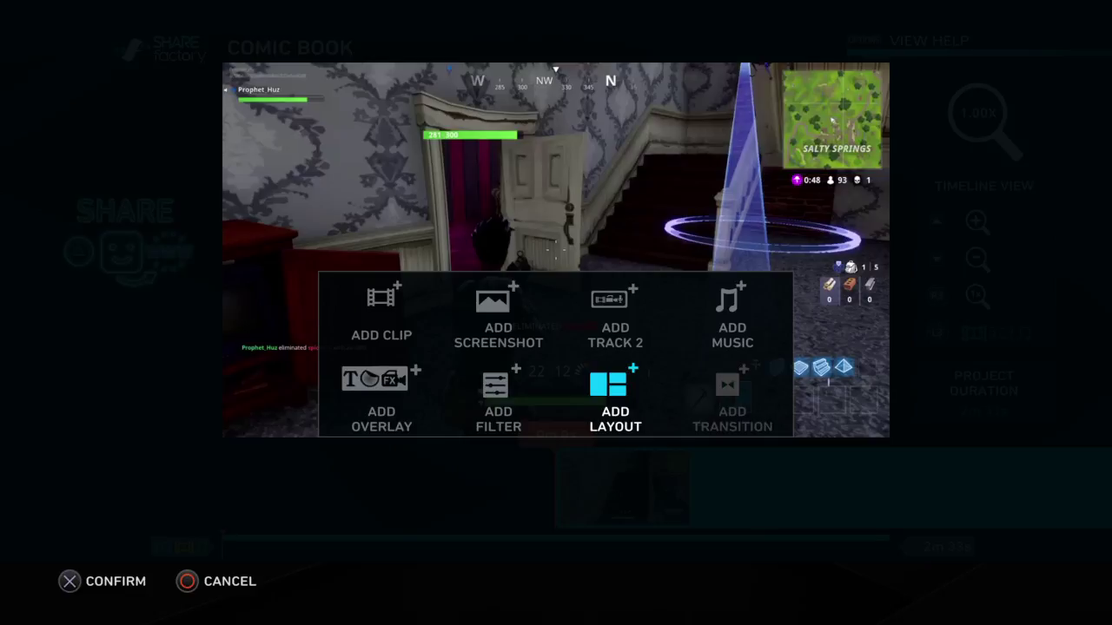
key(Escape)
key(Return)
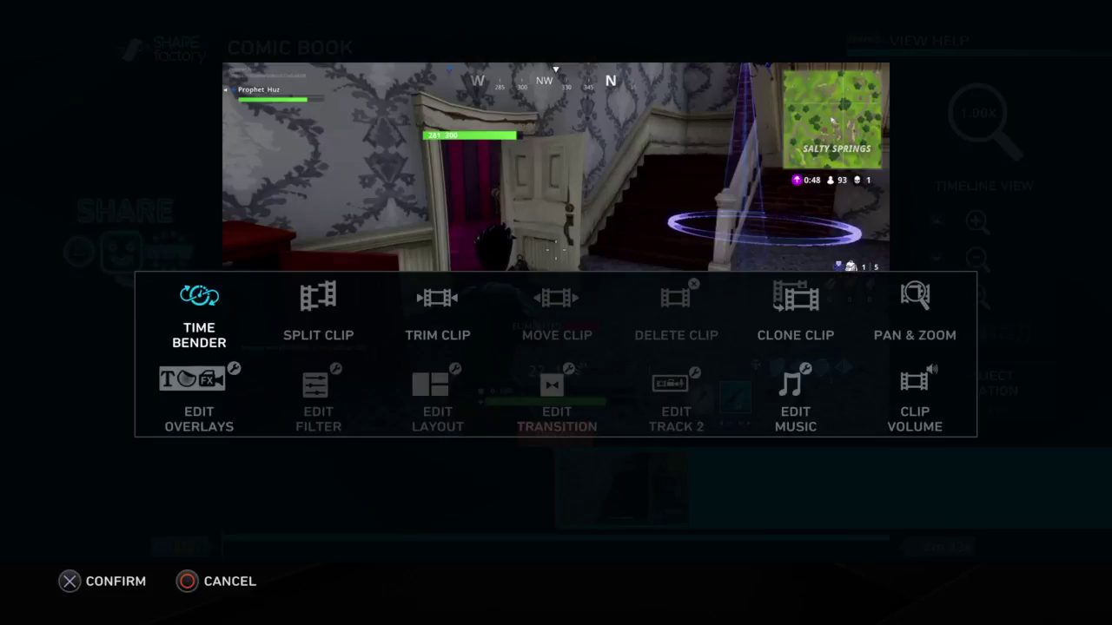
key(Escape)
key(Return)
key(Escape)
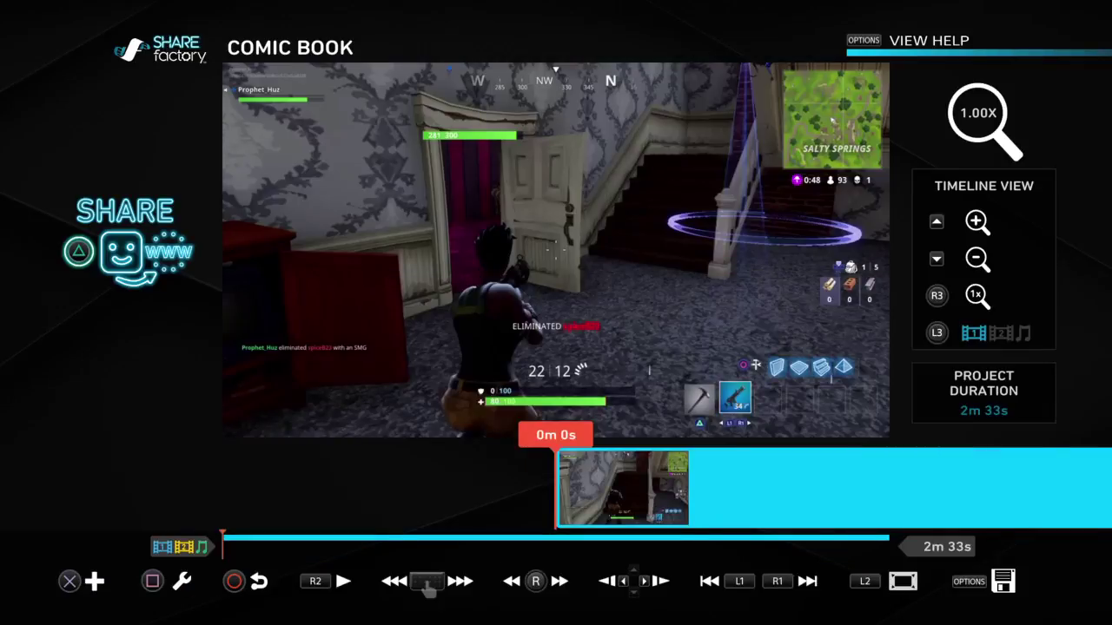
Try the 1/2 play speed with the Step and Smooth options in Time Bender, then cancel the change.
key(Return)
key(Right)
key(Left)
key(Return)
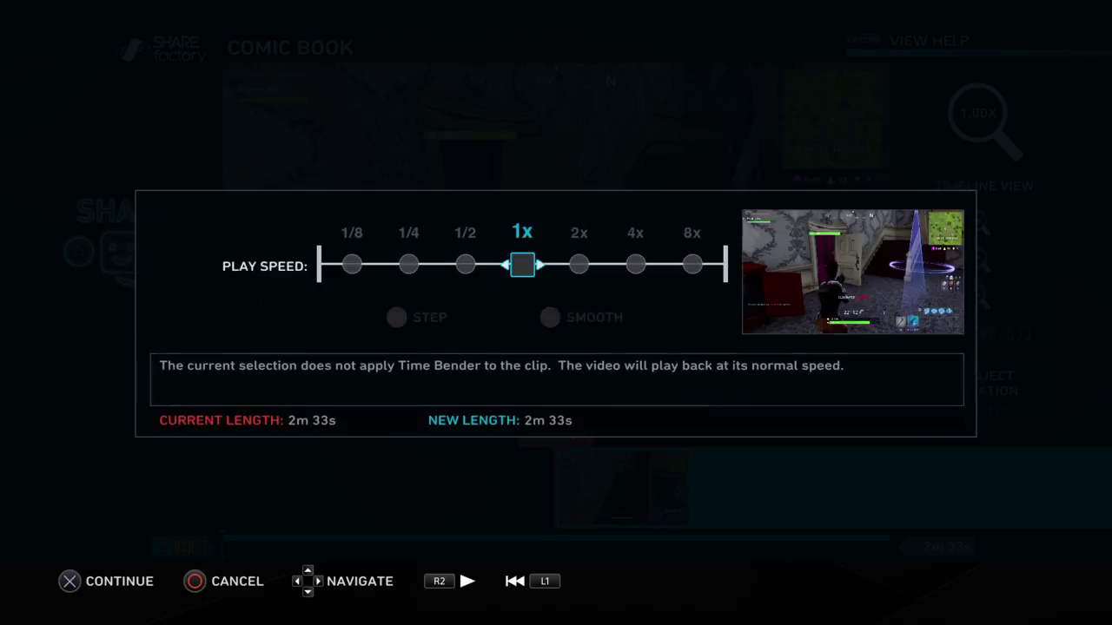
key(Right)
key(Left)
key(Left)
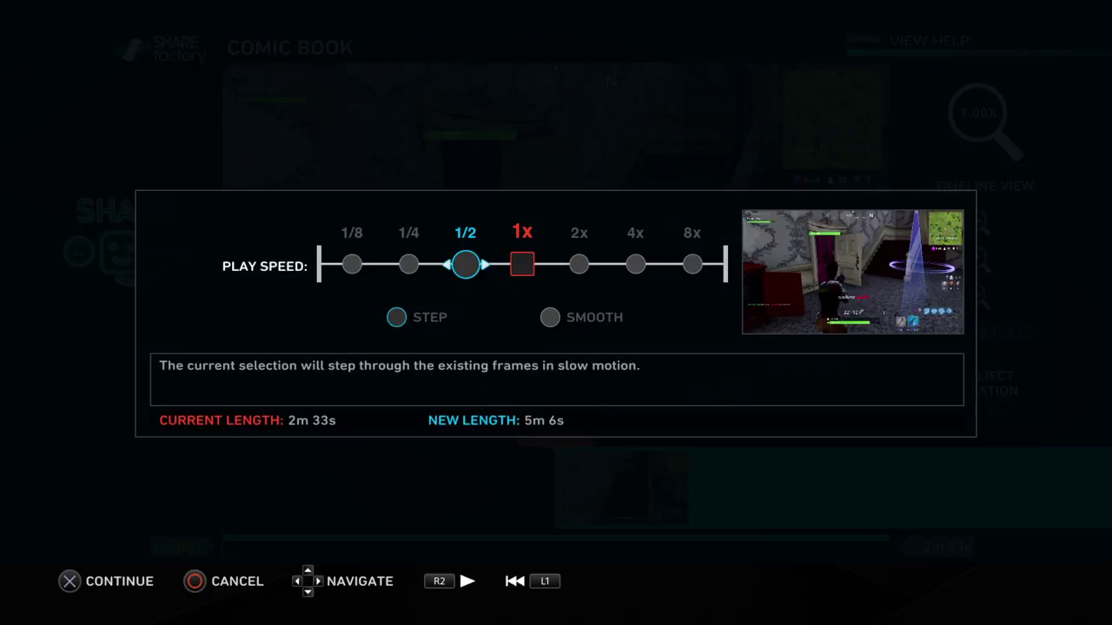
key(Down)
key(Right)
key(Left)
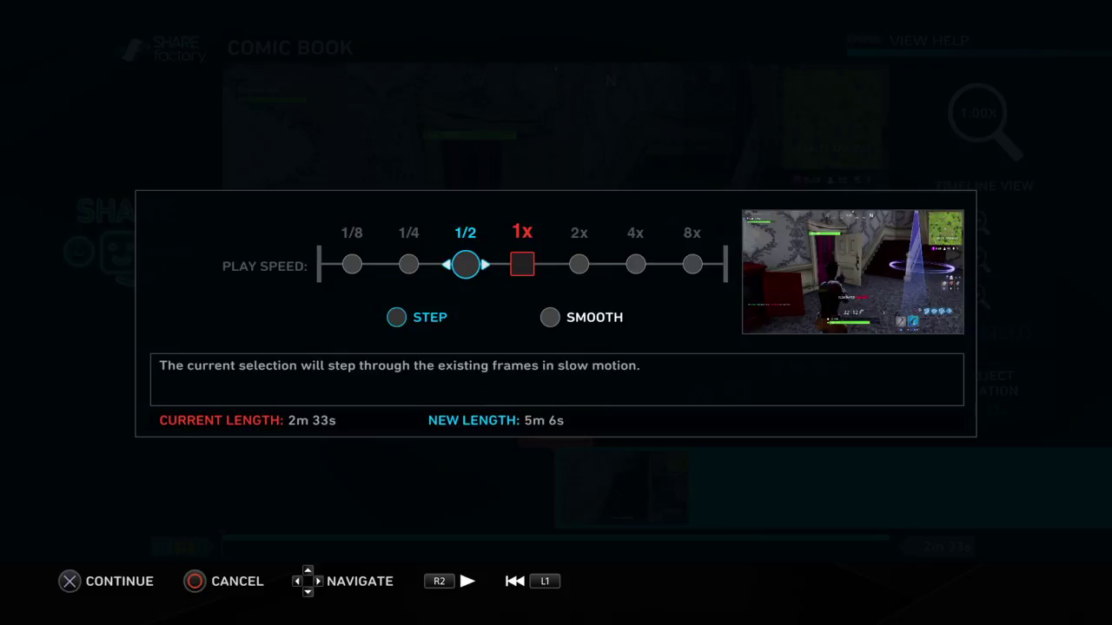
key(Right)
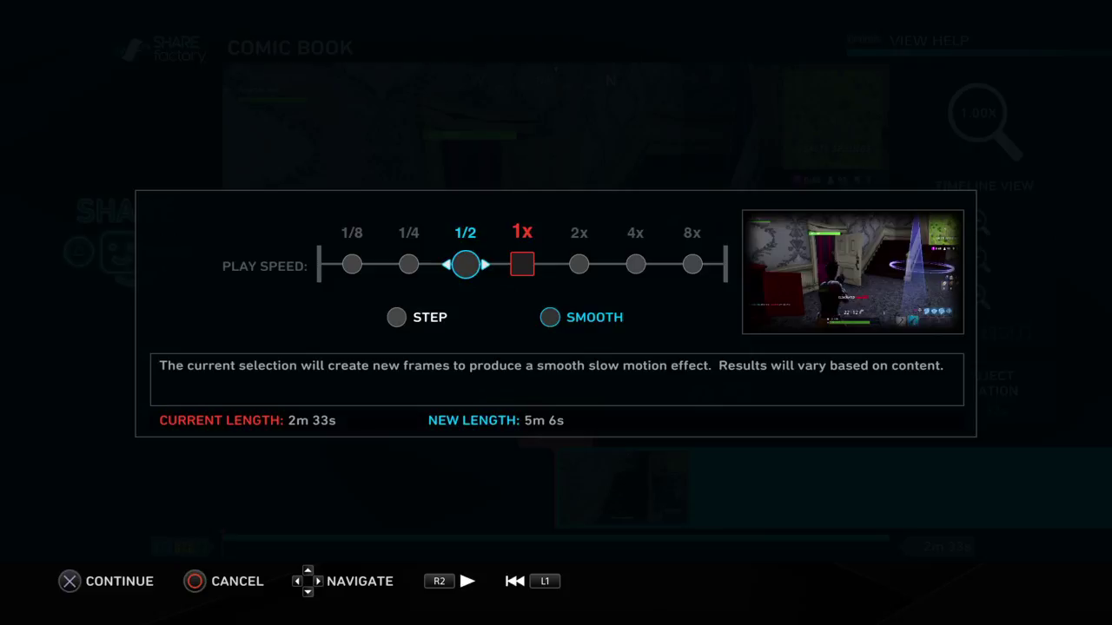
key(Escape)
Look over the remaining clip editing options, including Clip Volume, Edit Overlays and Clone Clip.
key(Right)
key(Down)
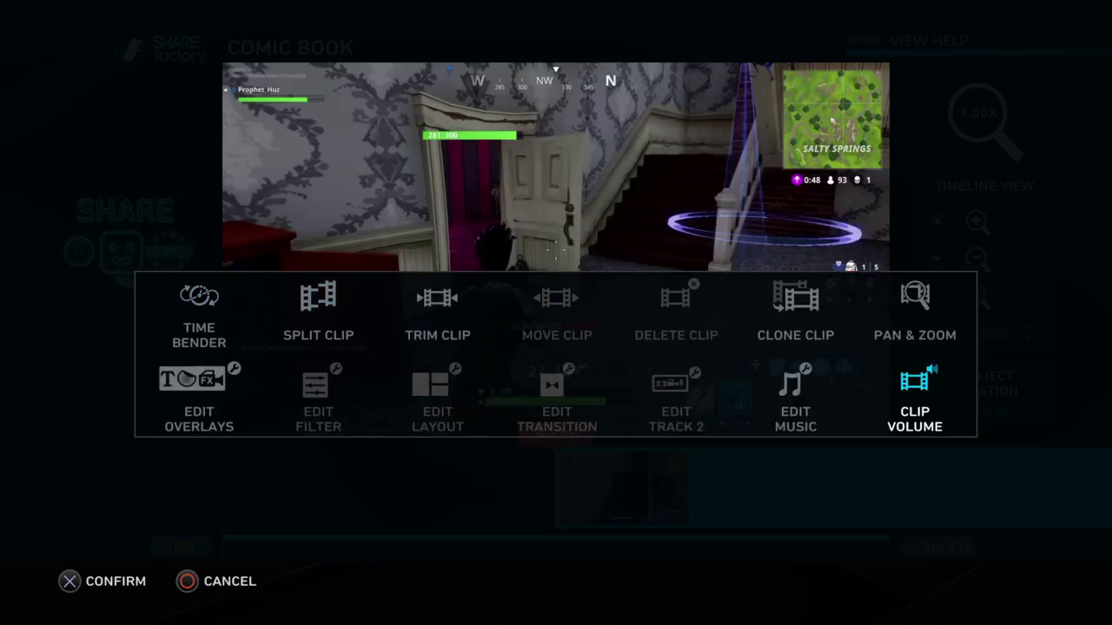
key(Left)
key(Right)
key(Right)
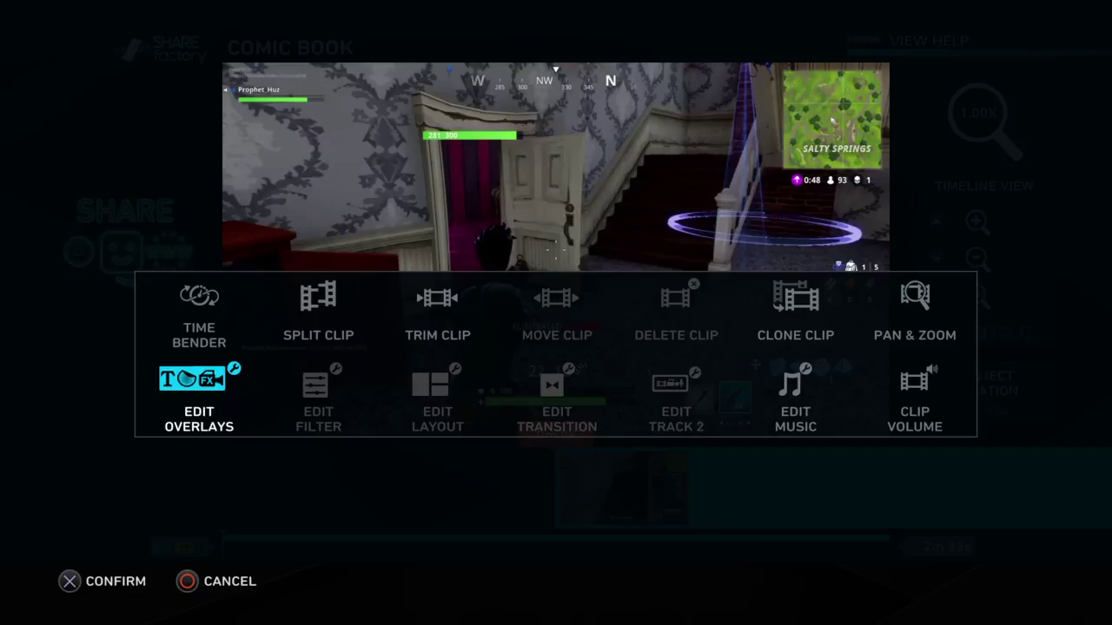
key(Left)
key(Left)
key(Up)
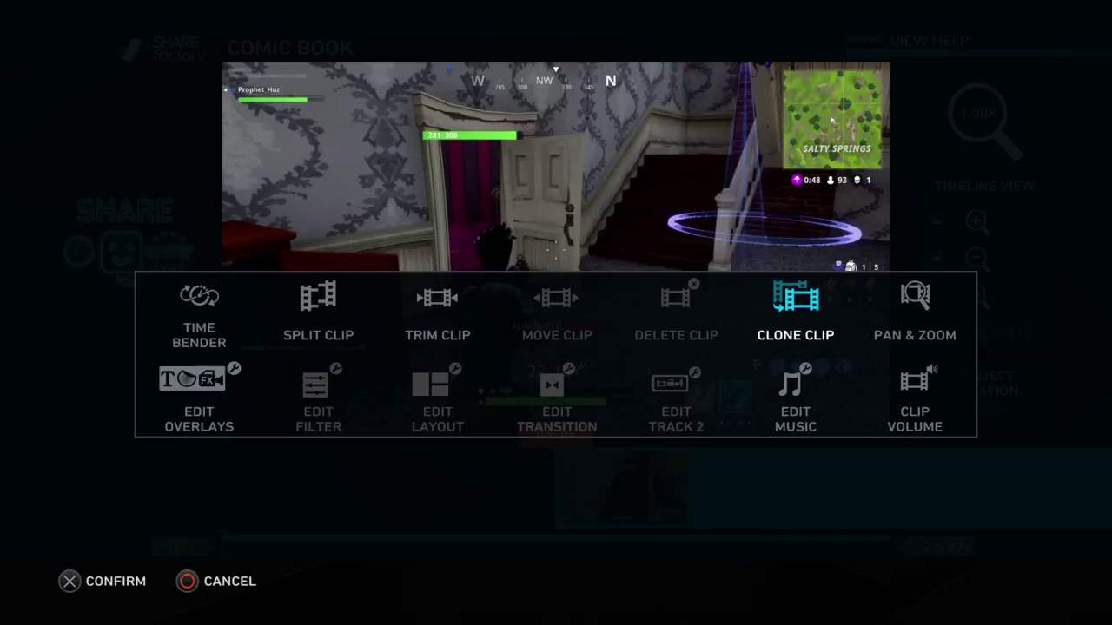
Split the gameplay clip at about 8 seconds and return to the project timeline.
key(Left)
key(Left)
key(Left)
key(Right)
key(Return)
key(Right)
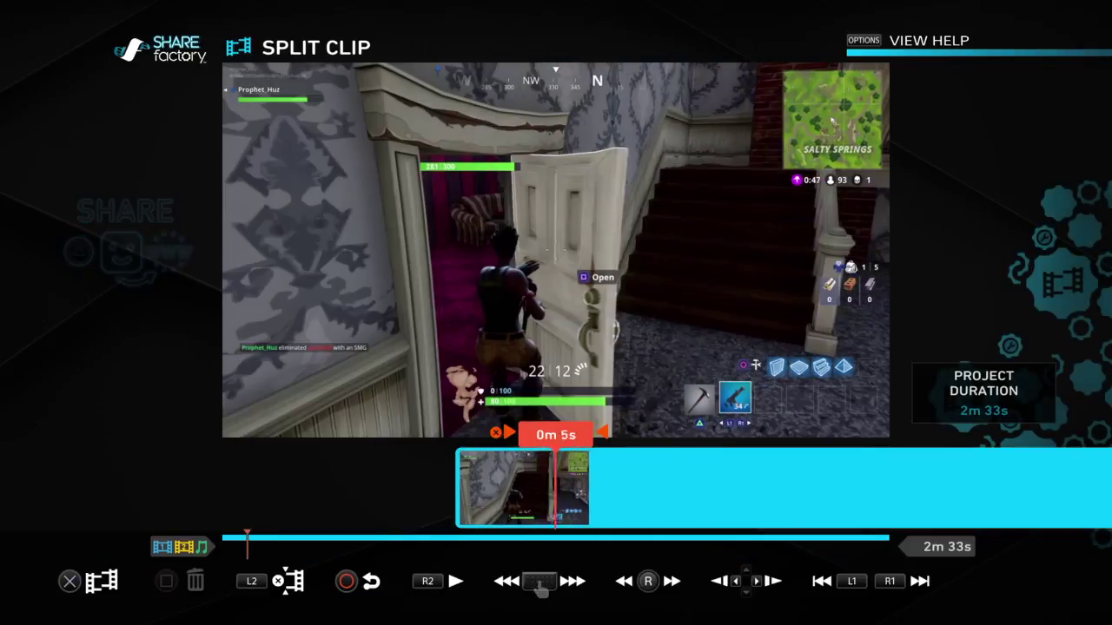
key(Left)
key(Return)
key(Left)
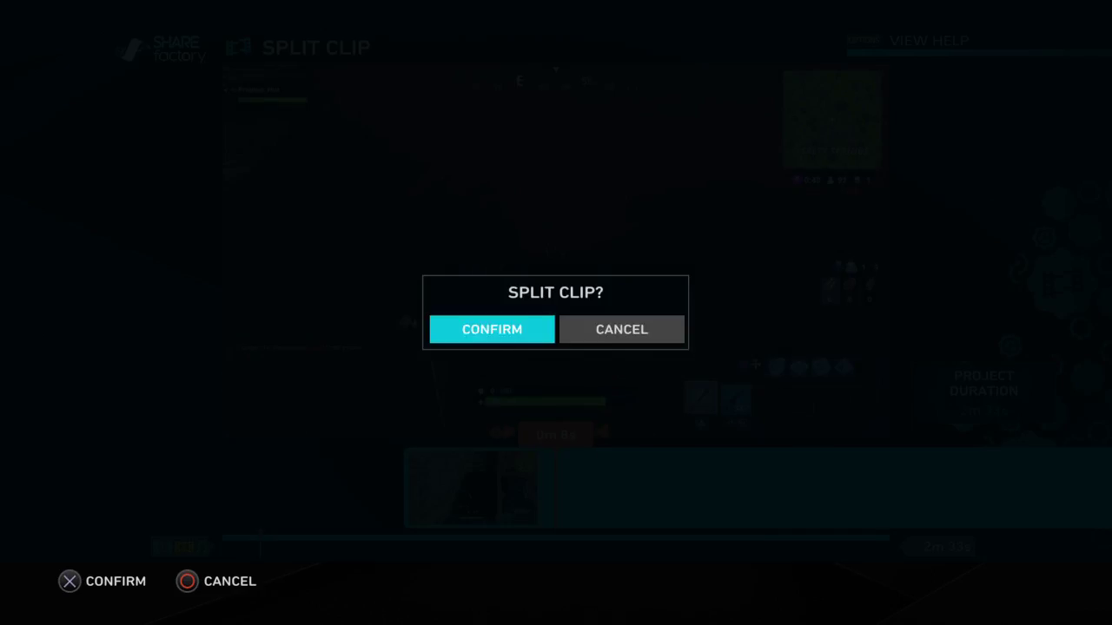
key(Return)
key(Right)
key(Right)
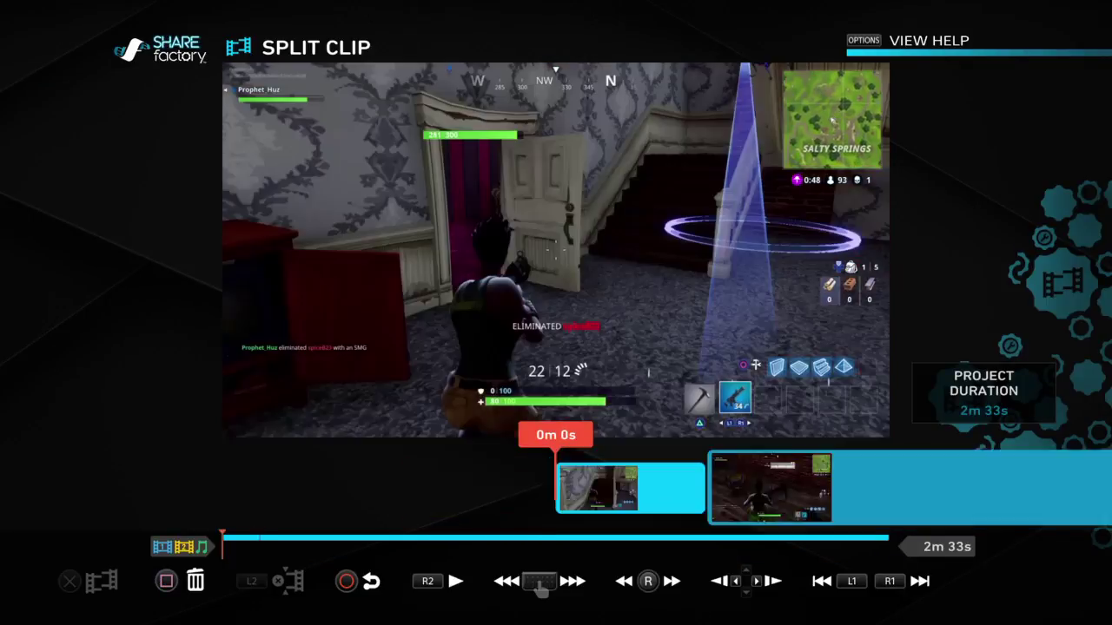
key(Escape)
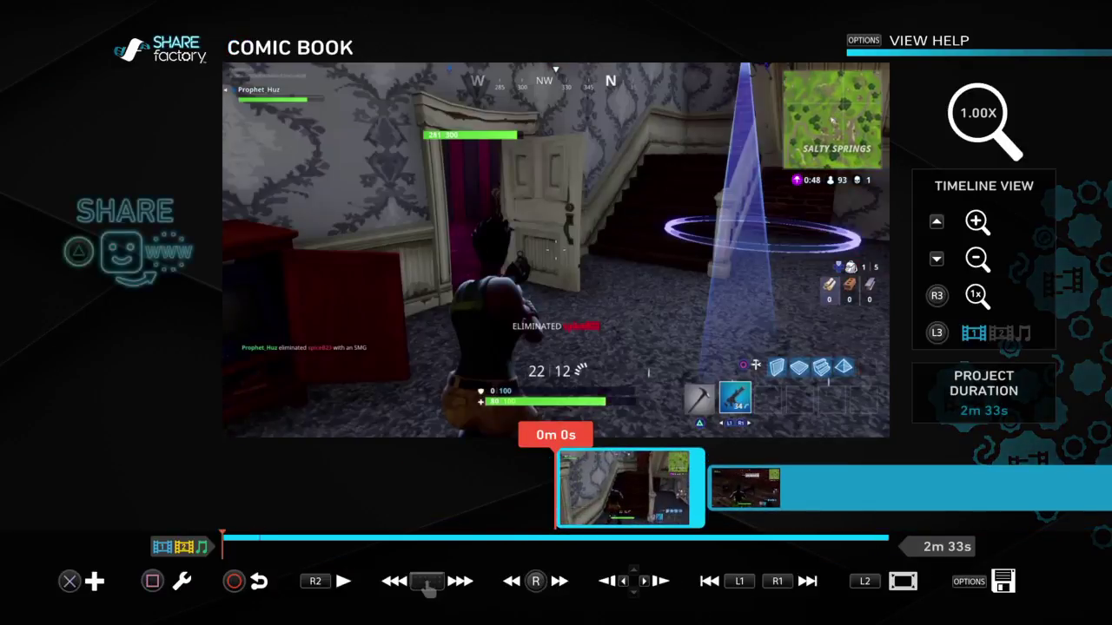
Trim the first clip so that its end is at 0m 10s, keeping its start, and apply the trim.
key(Return)
key(Escape)
key(Return)
key(Right)
key(Right)
key(Left)
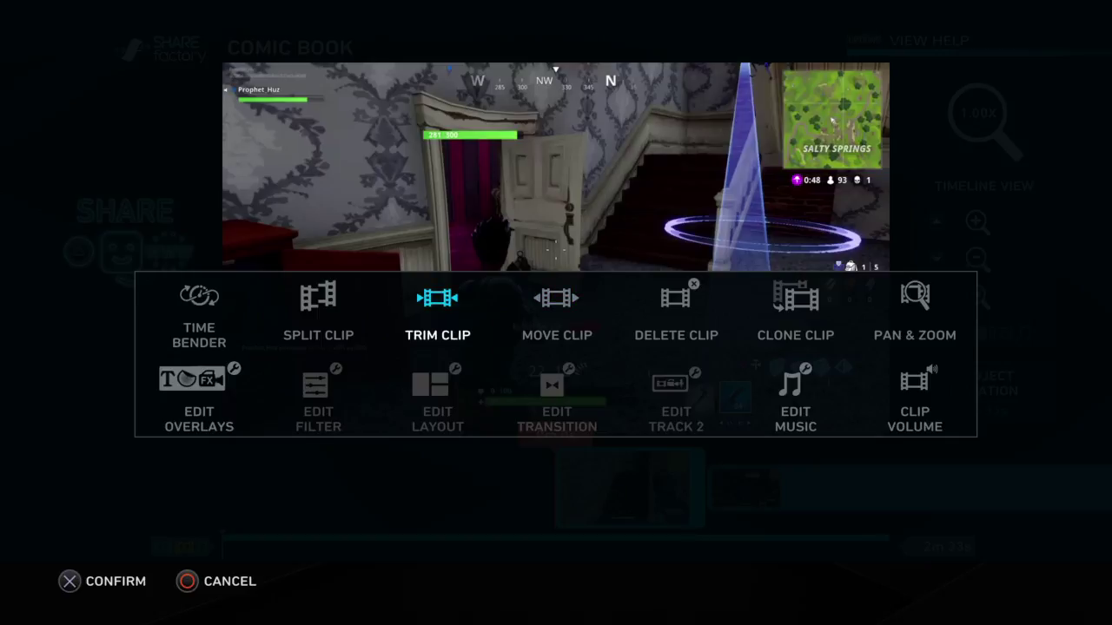
key(Return)
key(Right)
key(Right)
key(Right)
key(Right)
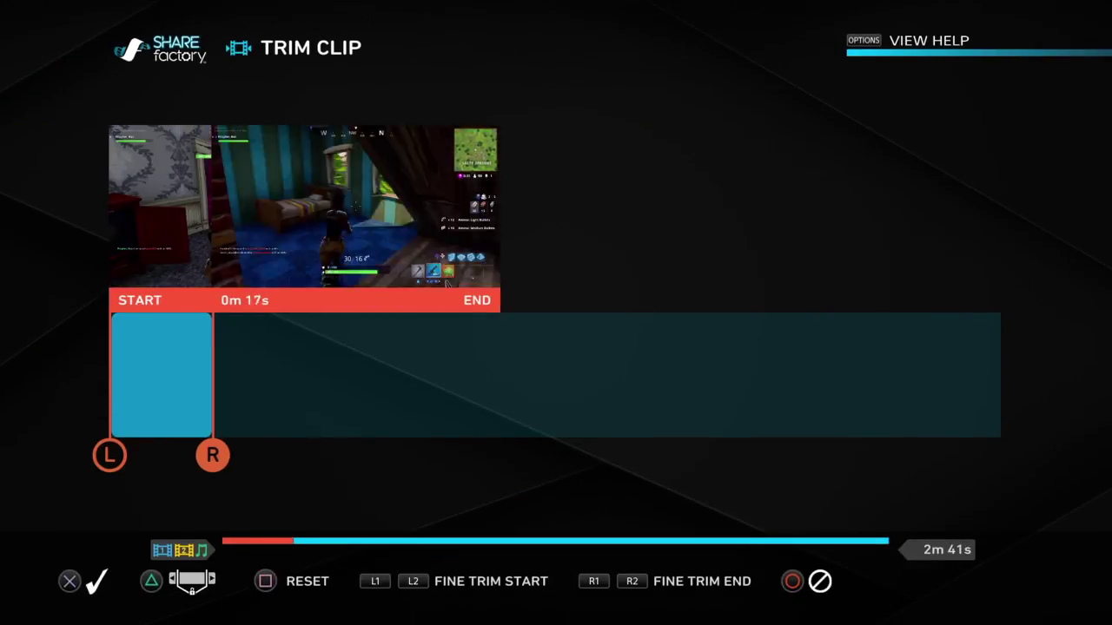
key(Left)
key(Left)
key(Left)
key(Left)
key(Right)
key(Right)
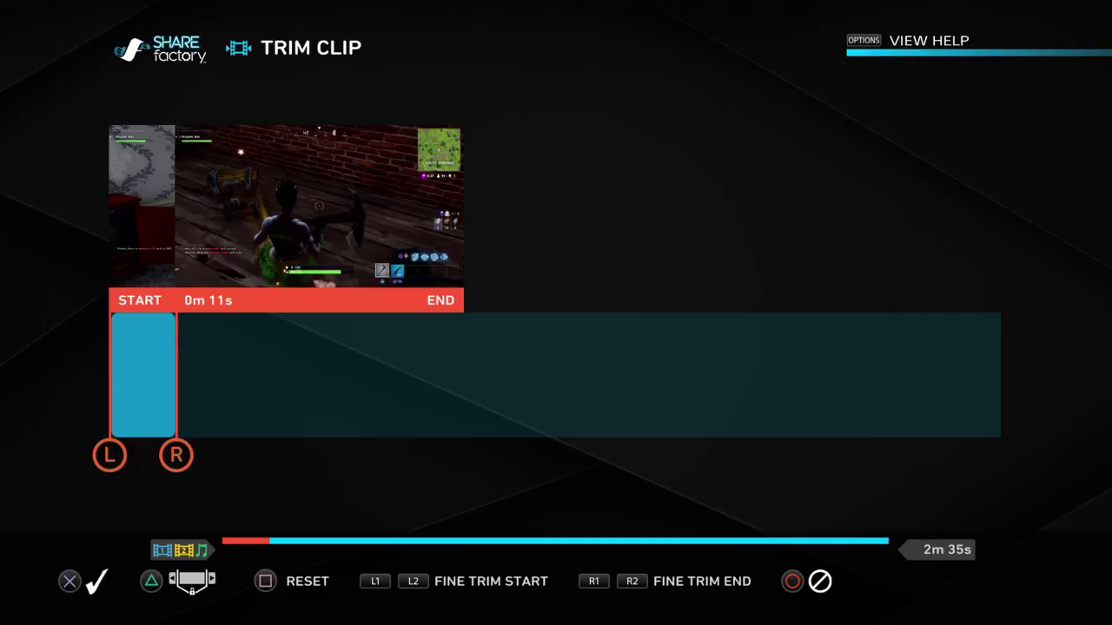
key(Left)
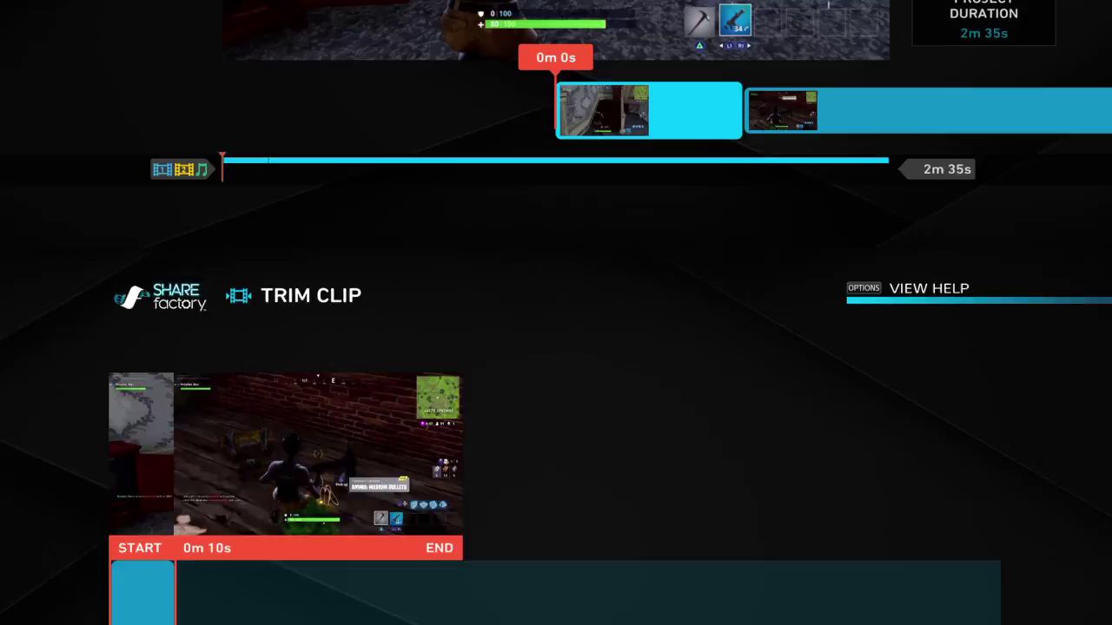
key(Return)
Move the first clip behind the long second clip, return it to the start of the timeline, and apply.
key(Return)
key(Right)
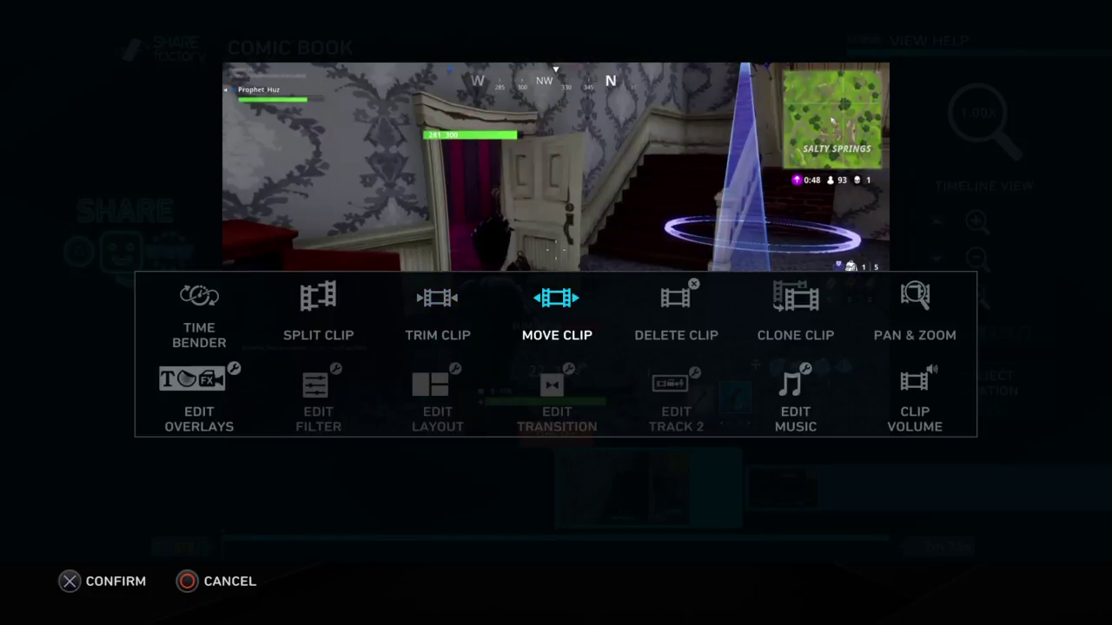
key(Return)
key(Right)
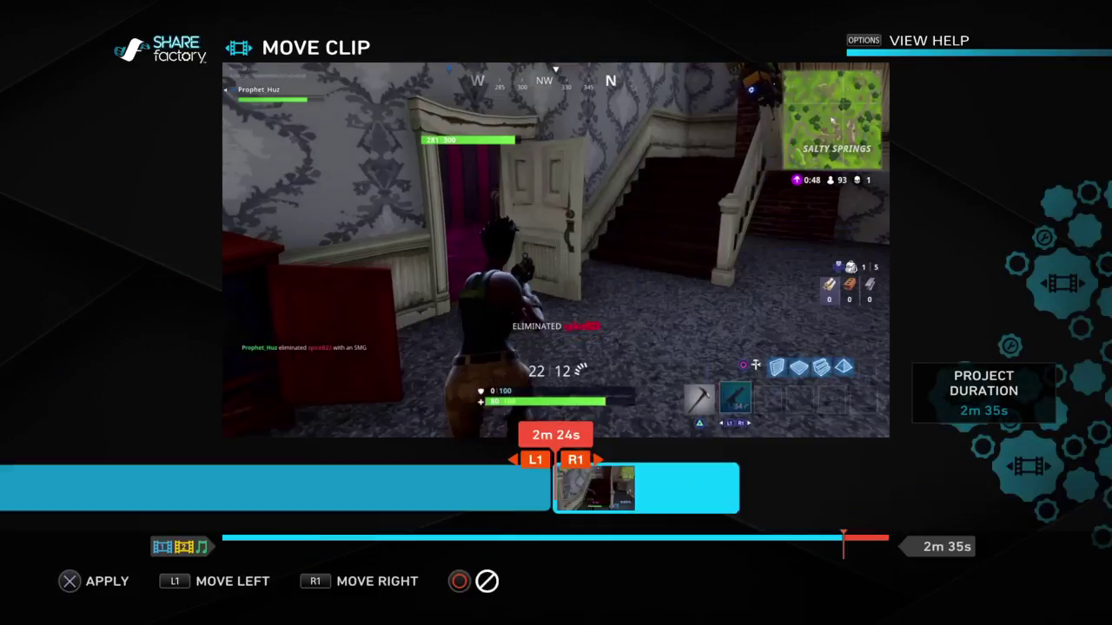
key(Left)
key(Return)
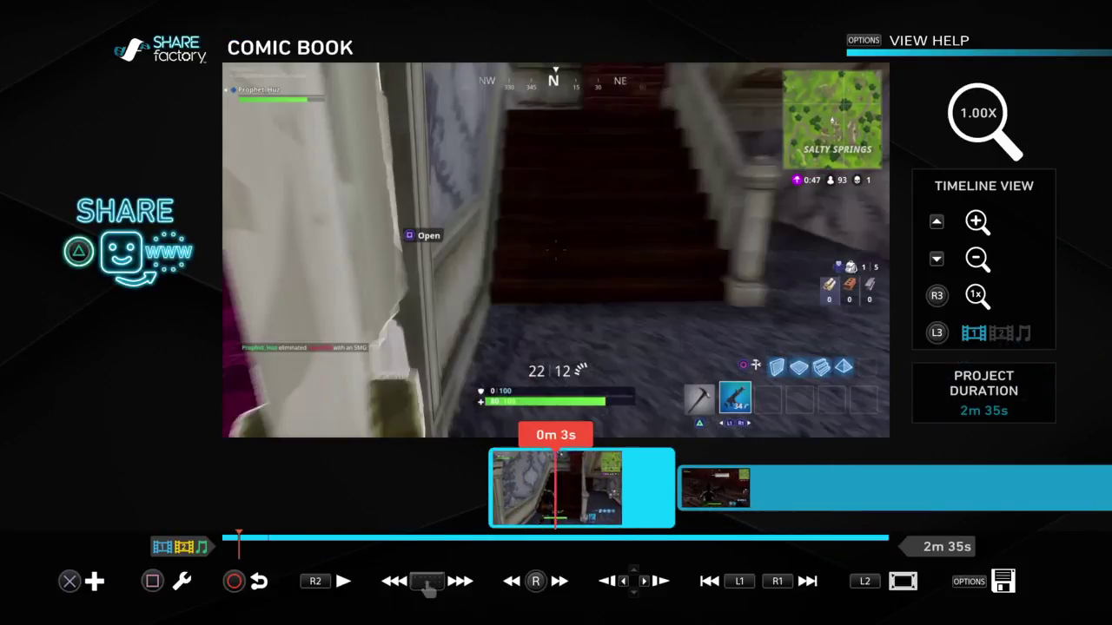
Clone the short first clip on the timeline.
key(Return)
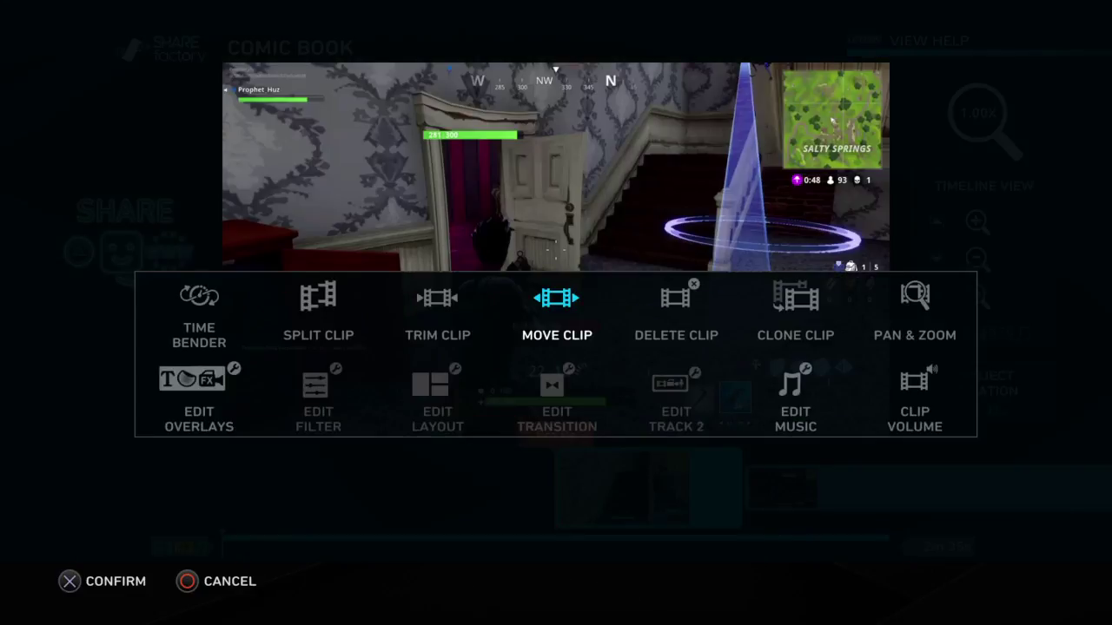
key(Right)
key(Right)
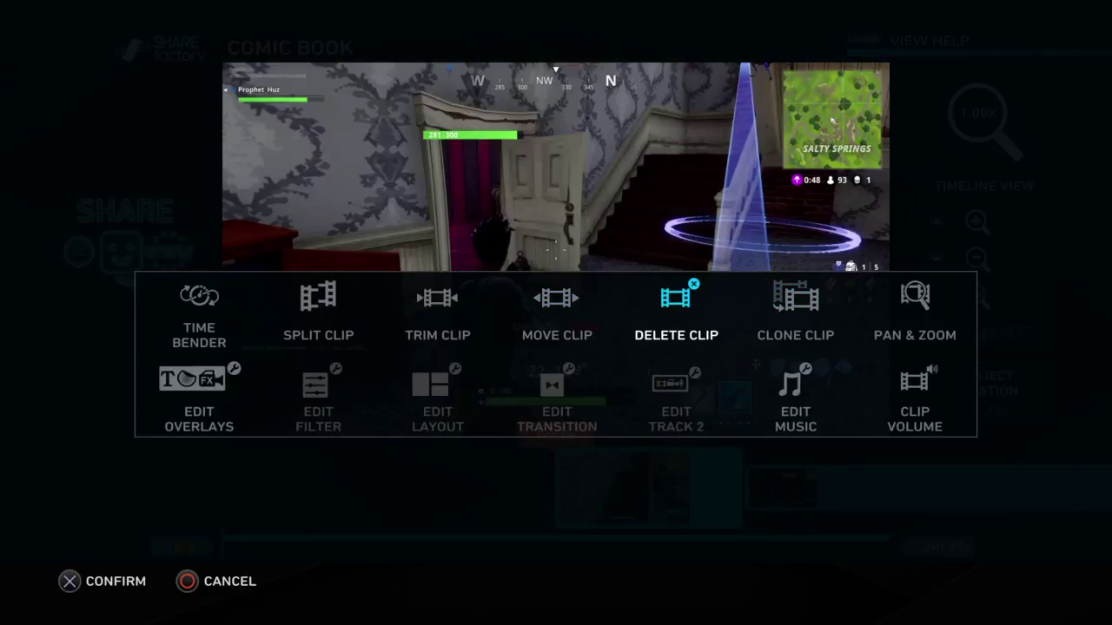
key(Right)
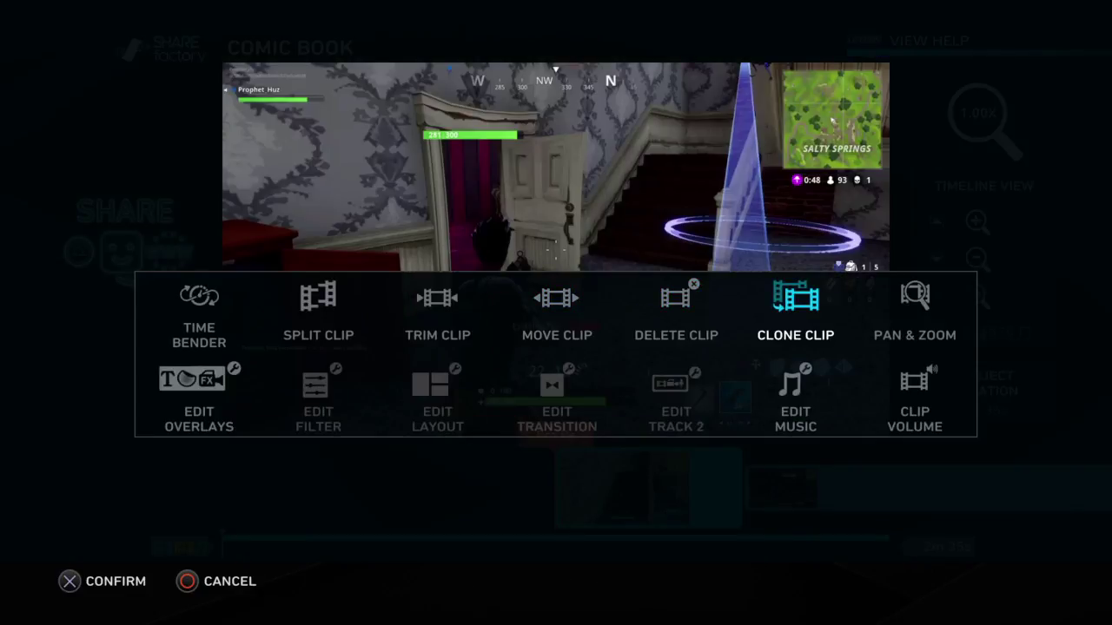
key(Return)
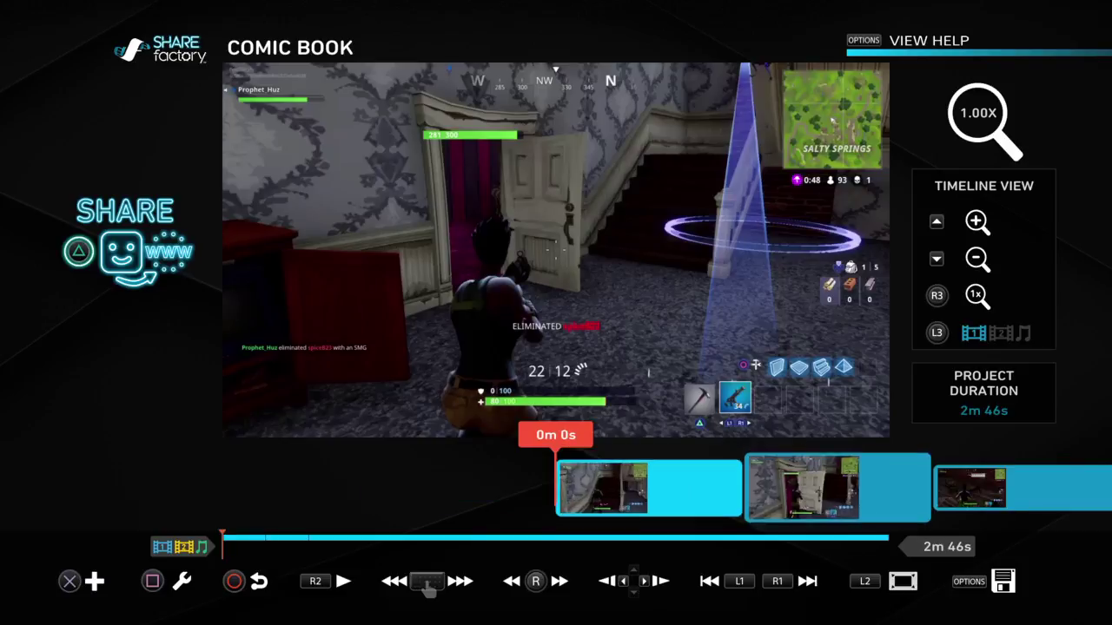
Select the cloned second clip at 0m 10s and magnify its picture to just under 300% with Pan & Zoom.
key(R1)
key(L1)
key(R1)
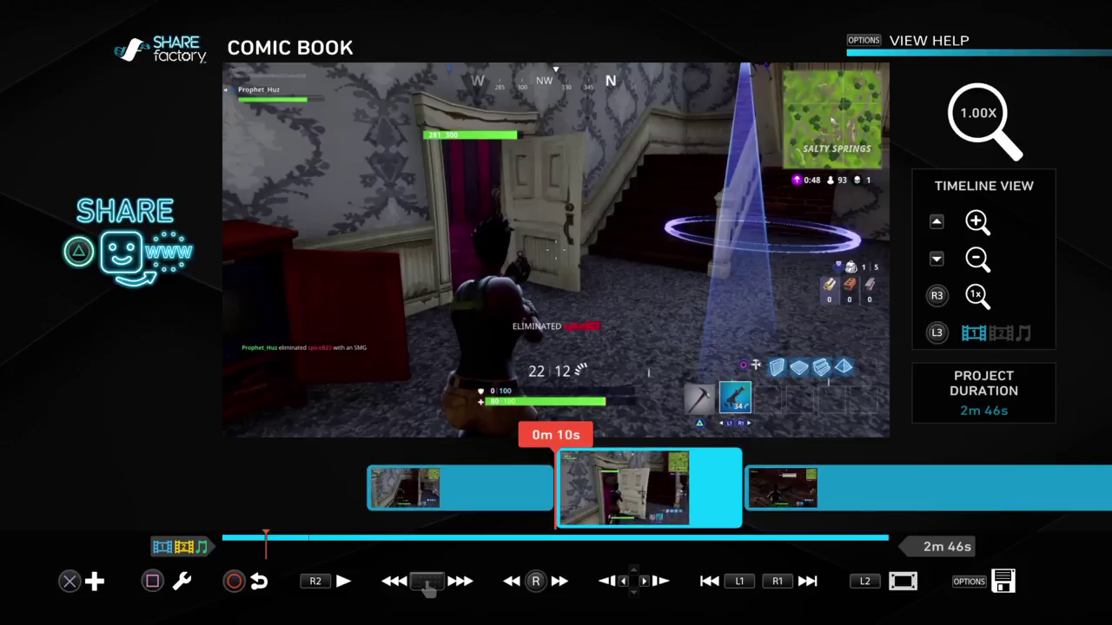
key(Left)
key(Right)
key(Return)
key(Right)
key(Return)
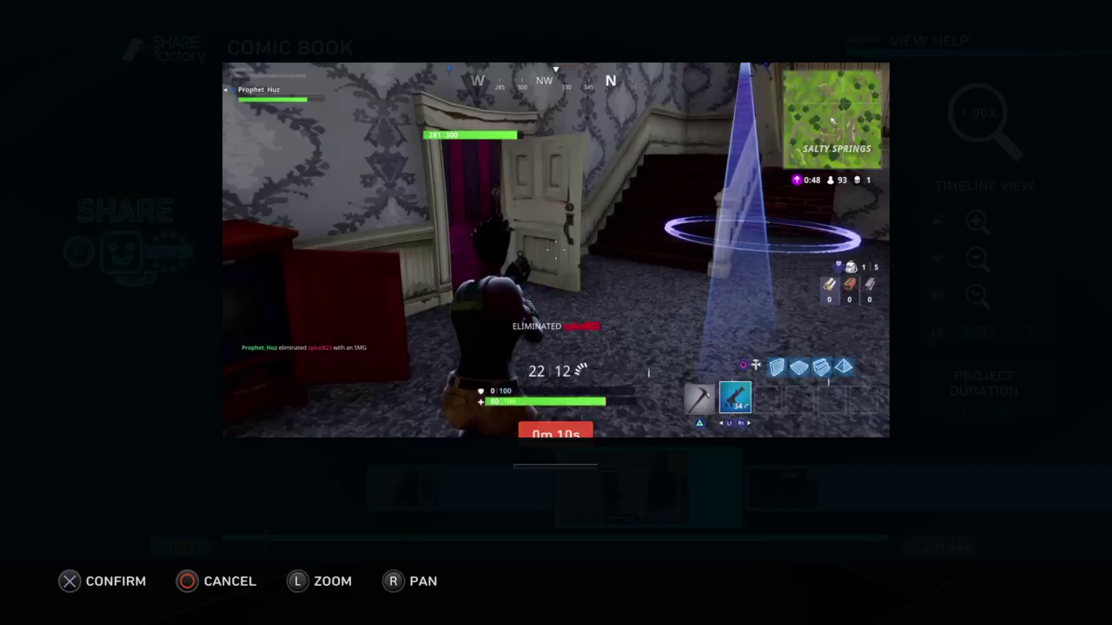
key(Right)
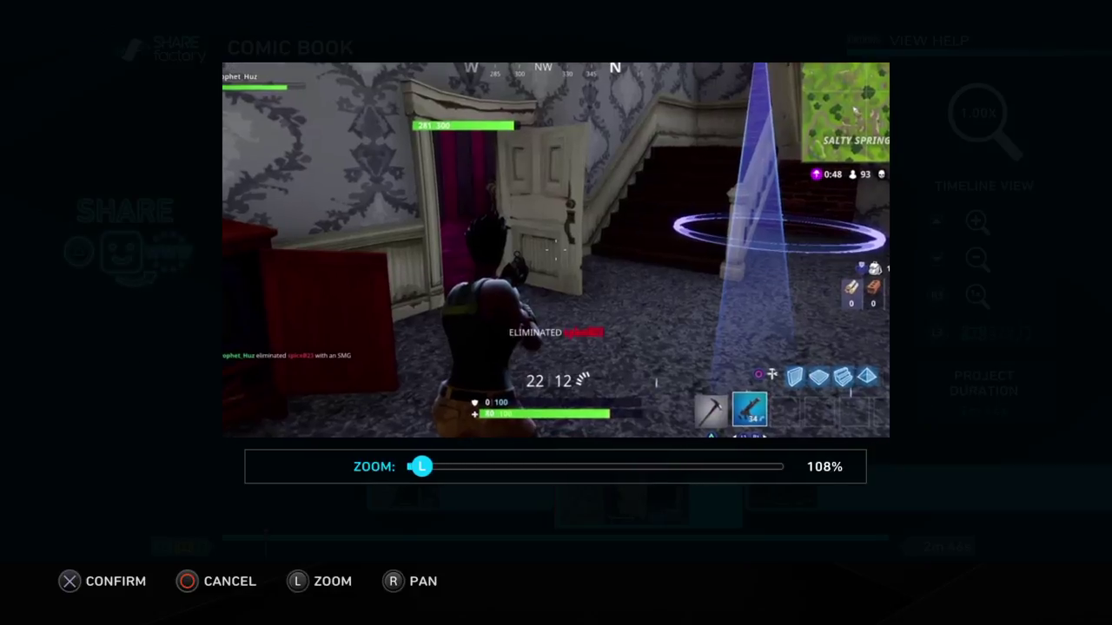
key(Right)
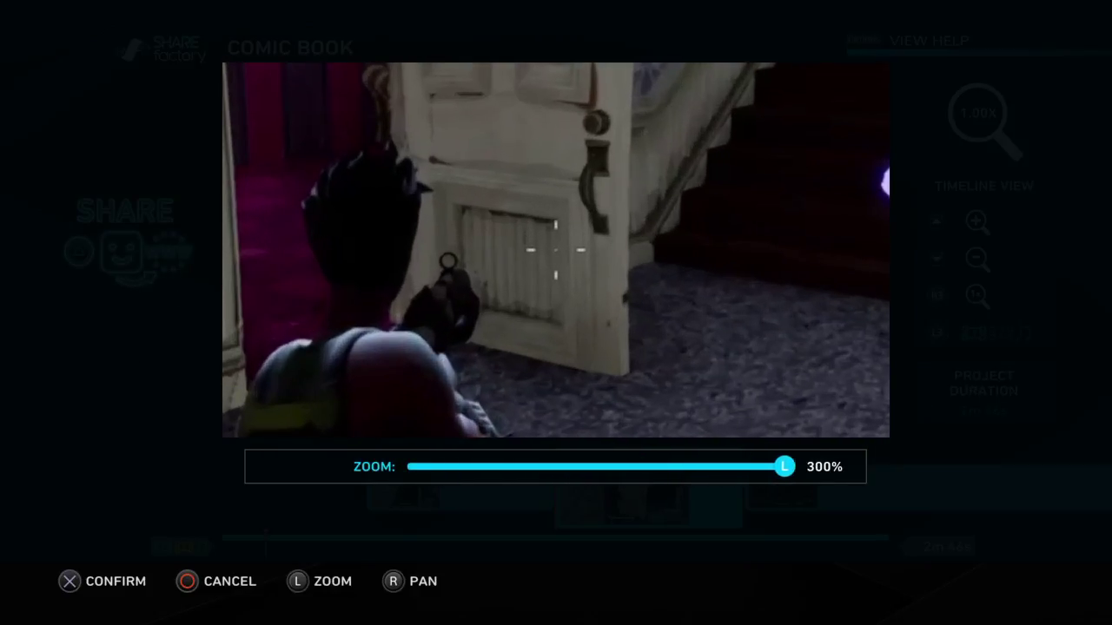
key(Left)
key(Return)
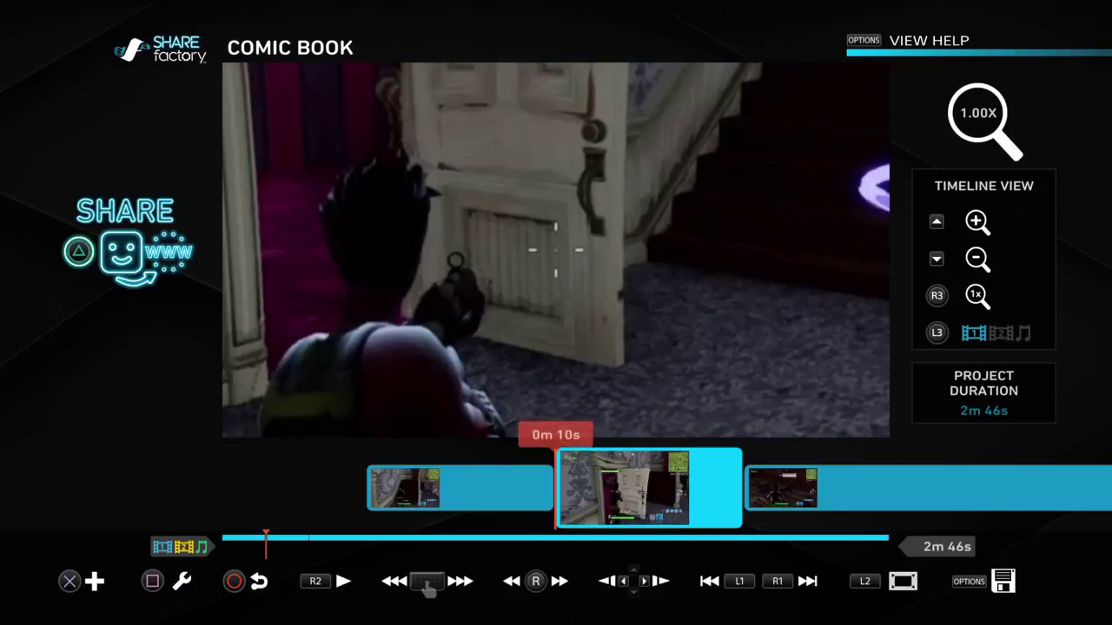
key(Return)
key(Down)
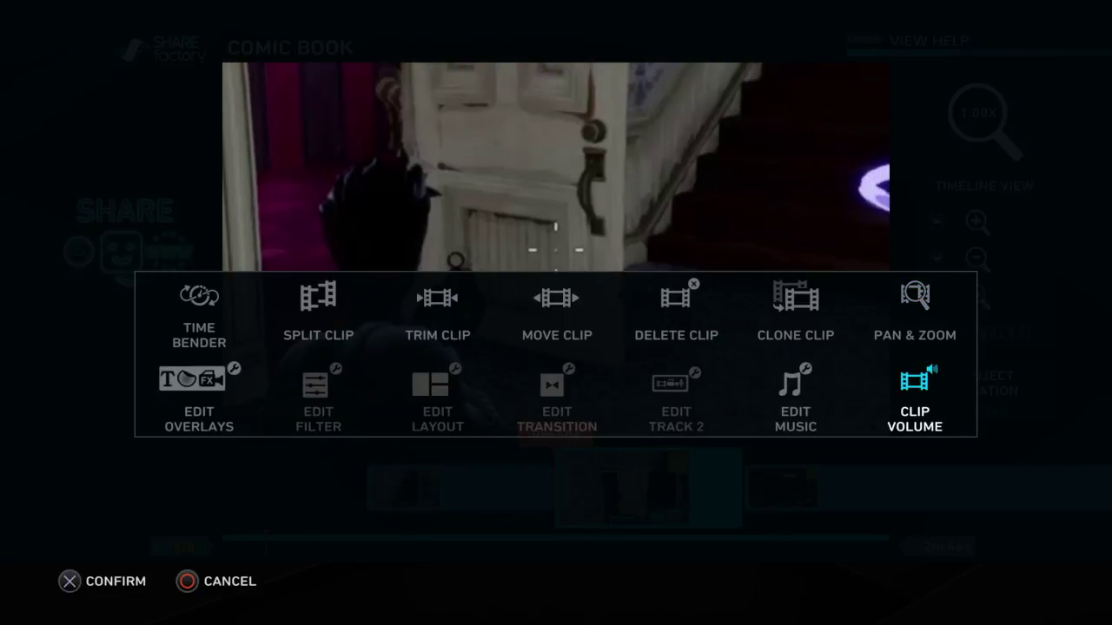
key(Right)
key(Right)
key(Left)
key(Right)
key(Left)
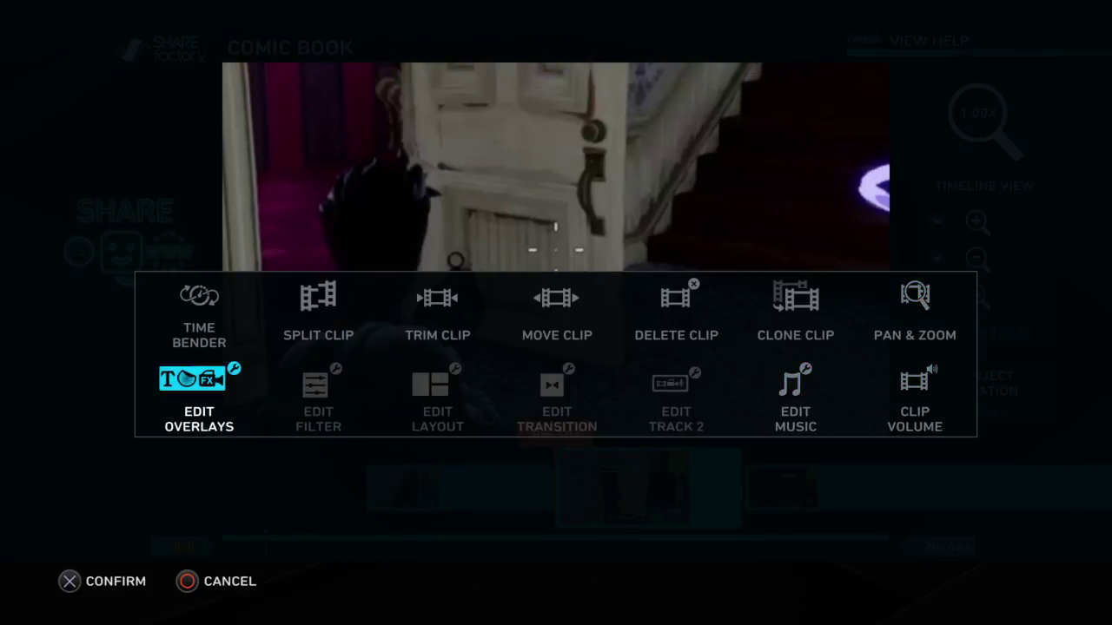
key(Escape)
key(Return)
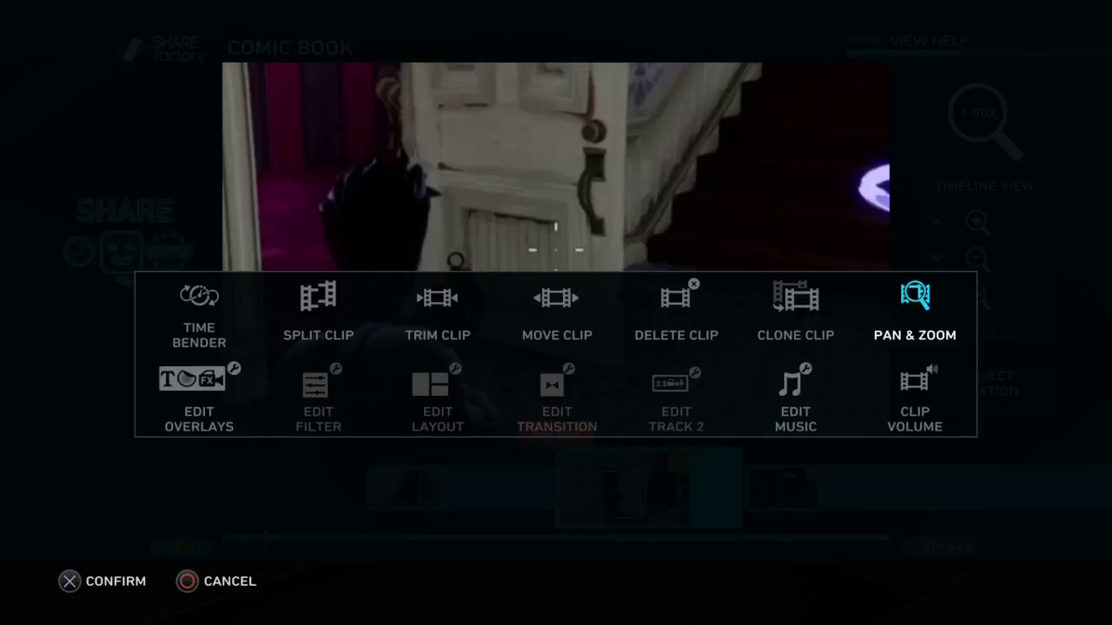
key(Right)
key(Right)
key(Right)
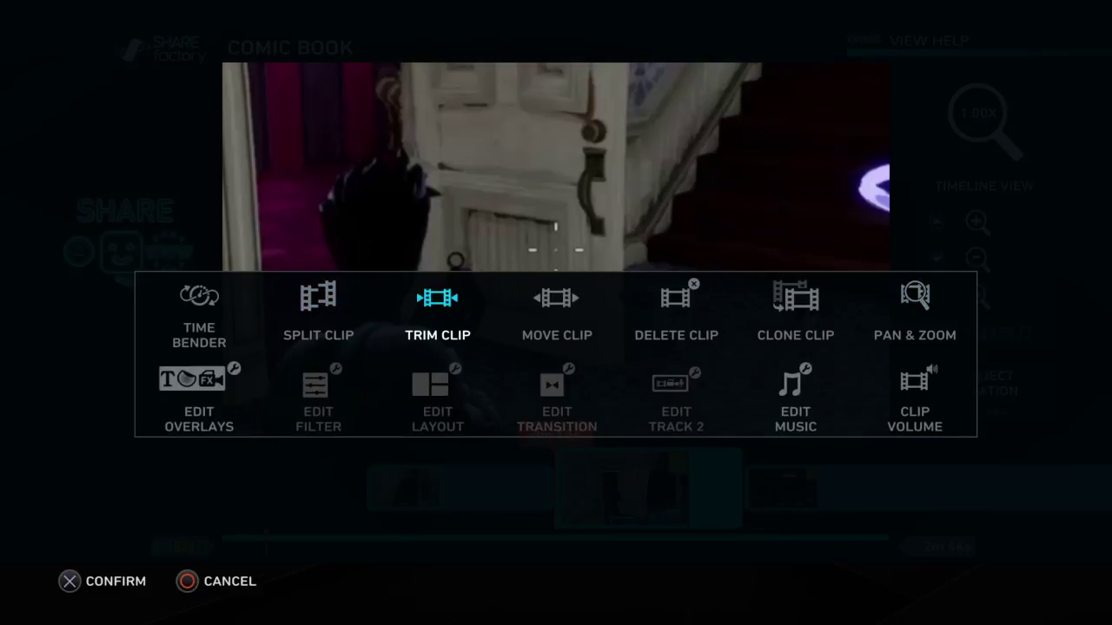
key(Escape)
Add an inverted-colour filter to the second clip.
key(Return)
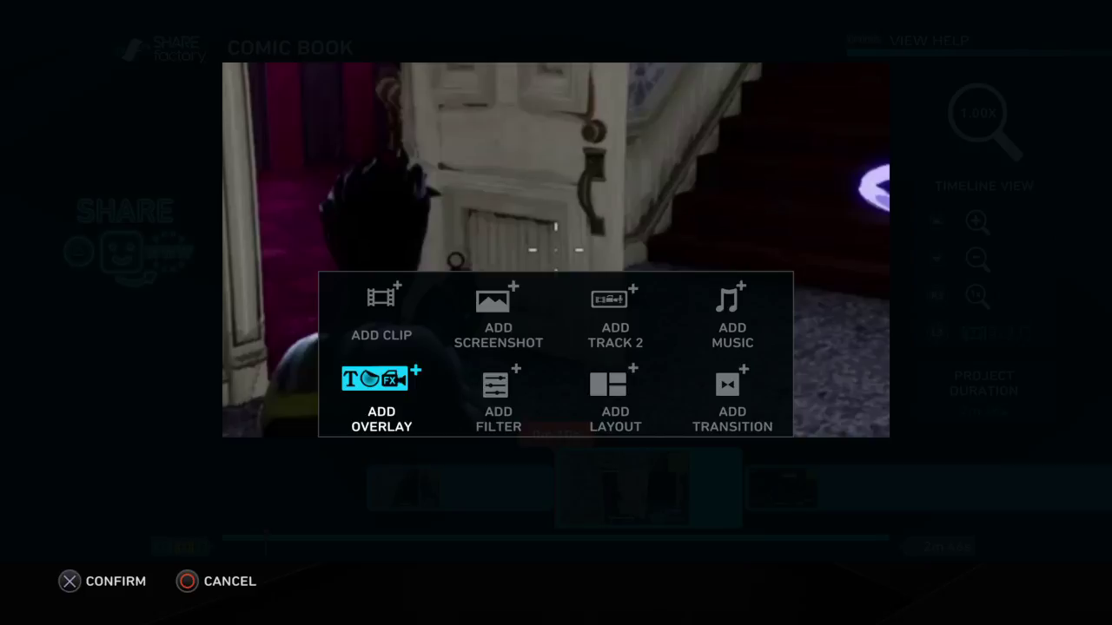
key(Right)
key(Right)
key(Right)
key(Left)
key(Left)
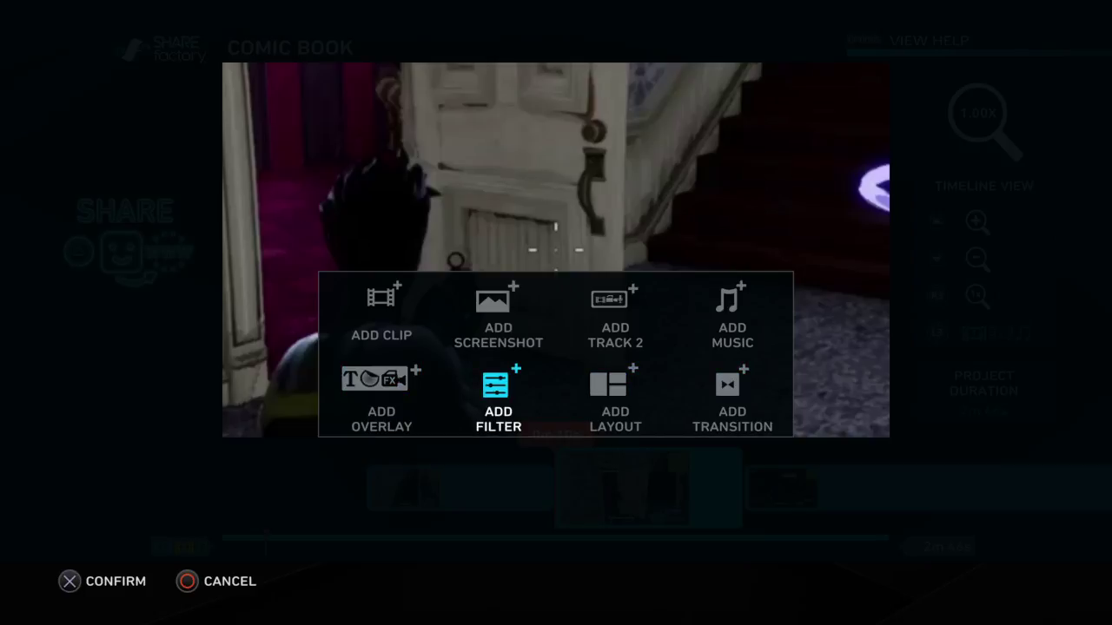
key(Return)
key(Down)
key(Right)
key(Return)
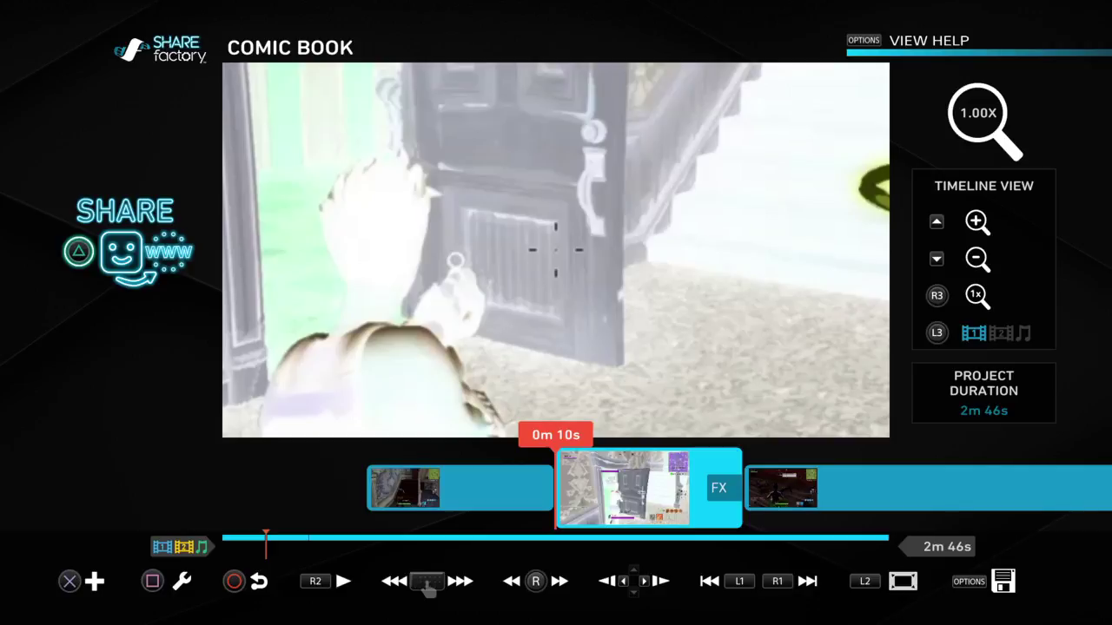
Open the music editor for the project and advance the playhead to 0m 27s in the long third clip.
key(s)
key(Right)
key(Right)
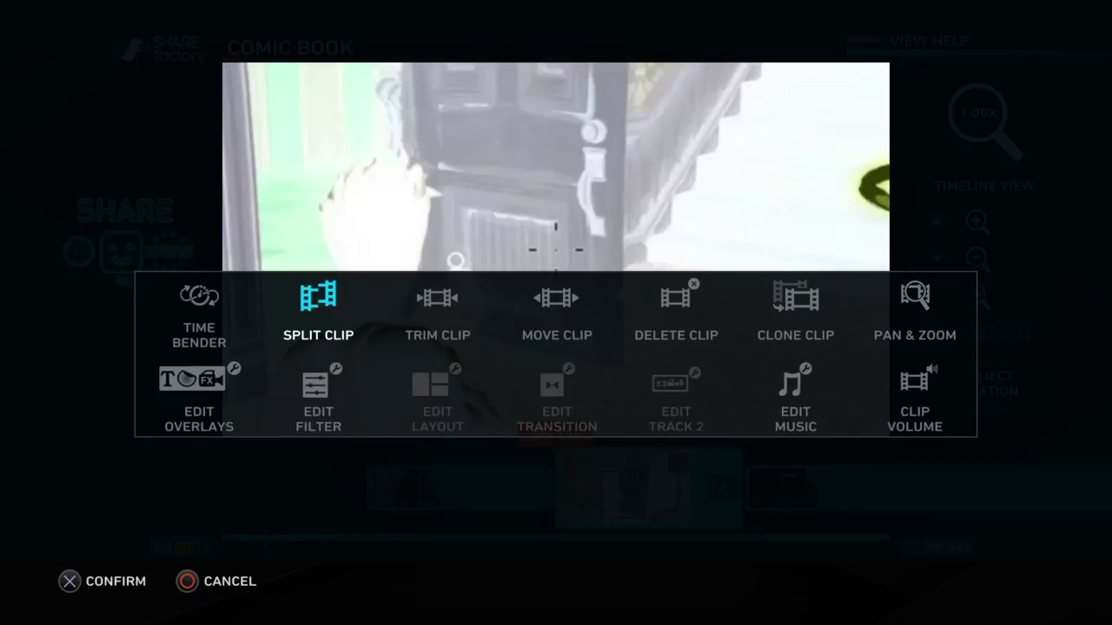
key(Down)
key(Left)
key(Left)
key(Left)
key(Return)
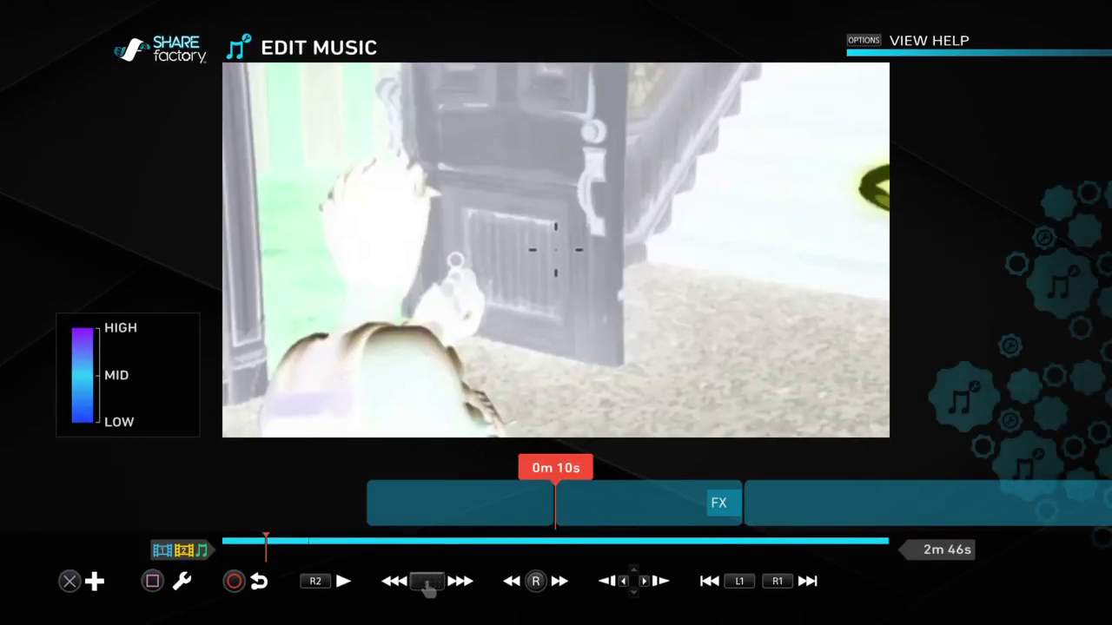
key(Right)
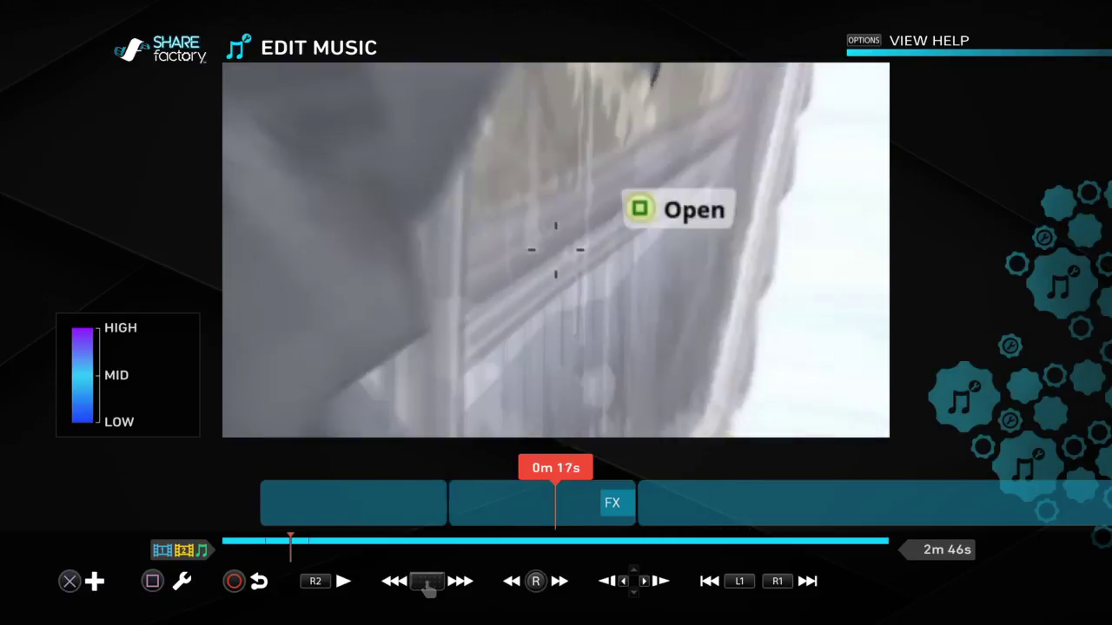
key(Right)
key(Right)
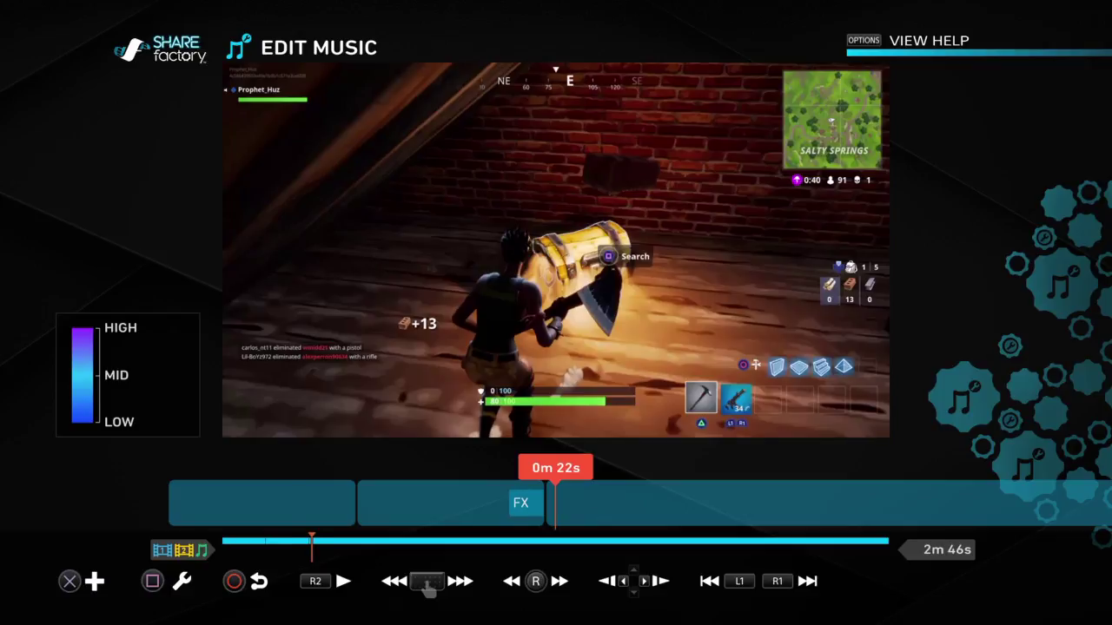
key(Right)
Examine the available music editing options and return to the project timeline.
key(Return)
key(Escape)
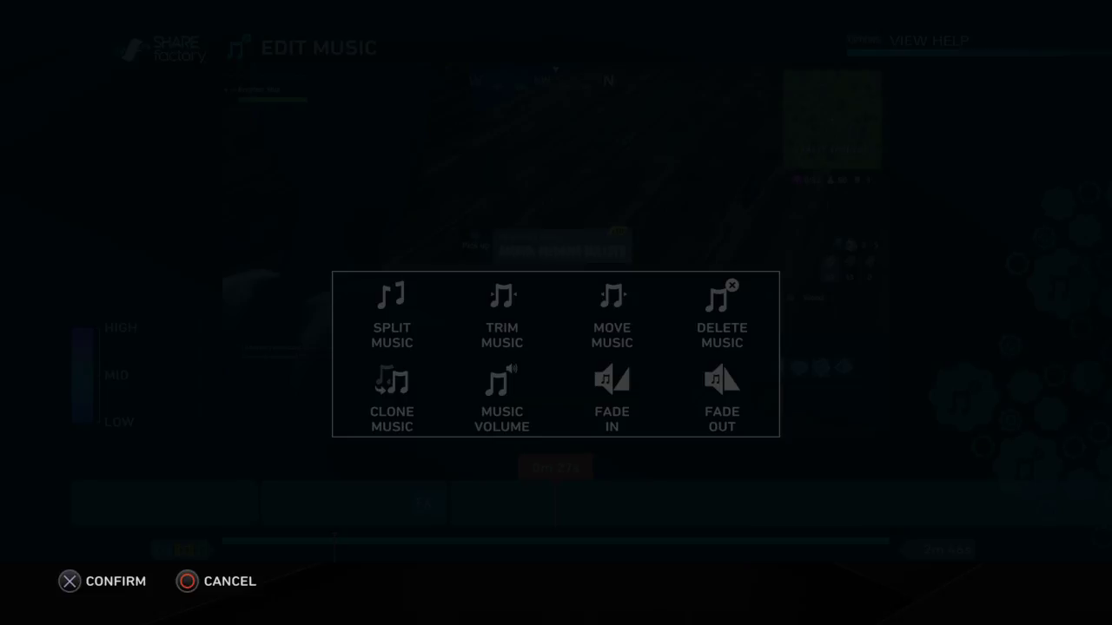
key(Escape)
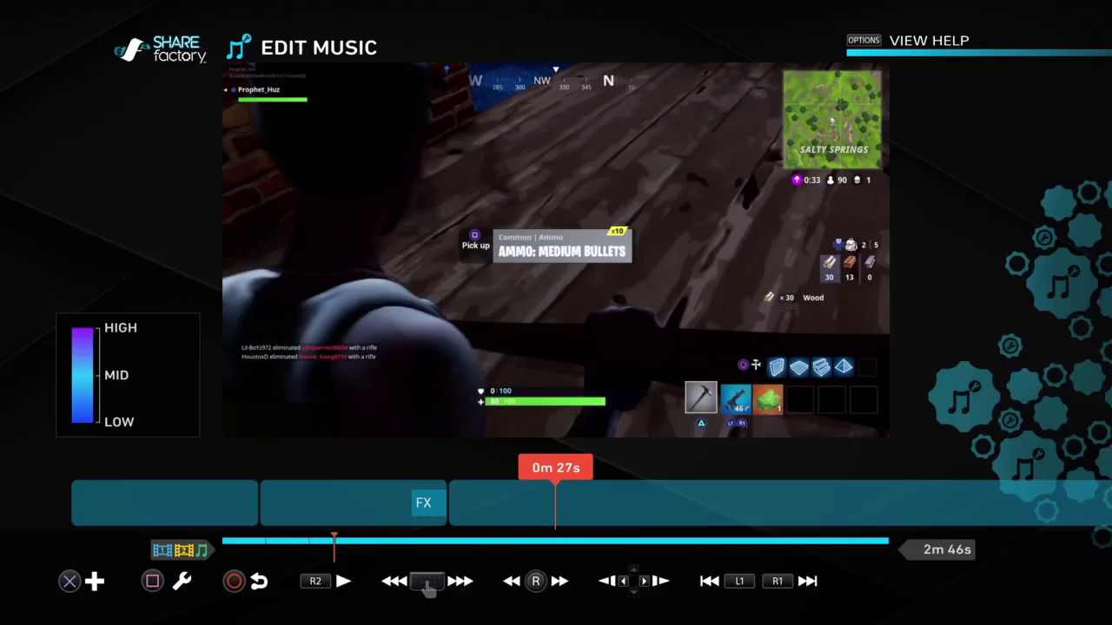
key(Return)
key(Escape)
key(Escape)
Lower the long third clip's volume to about 13%, without applying it to all clips.
key(Return)
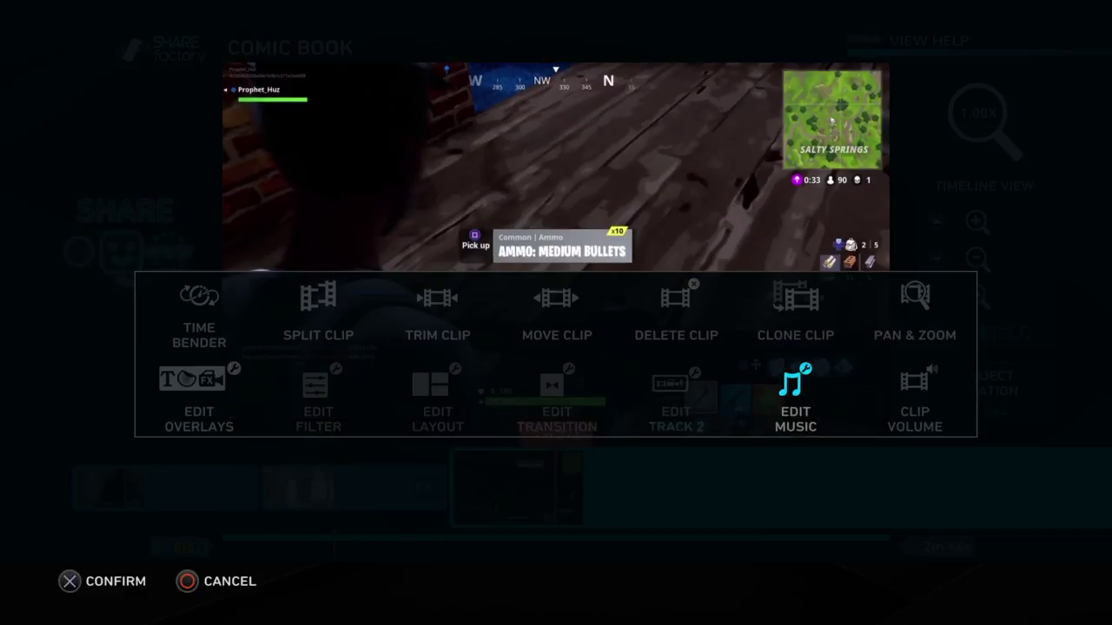
key(Right)
key(Return)
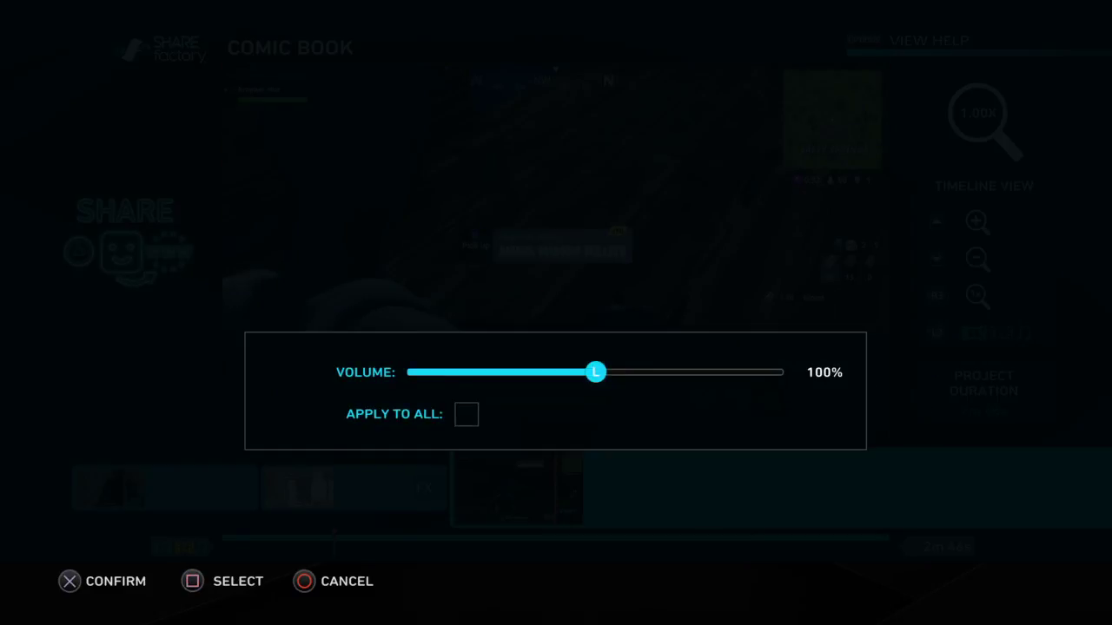
key(Right)
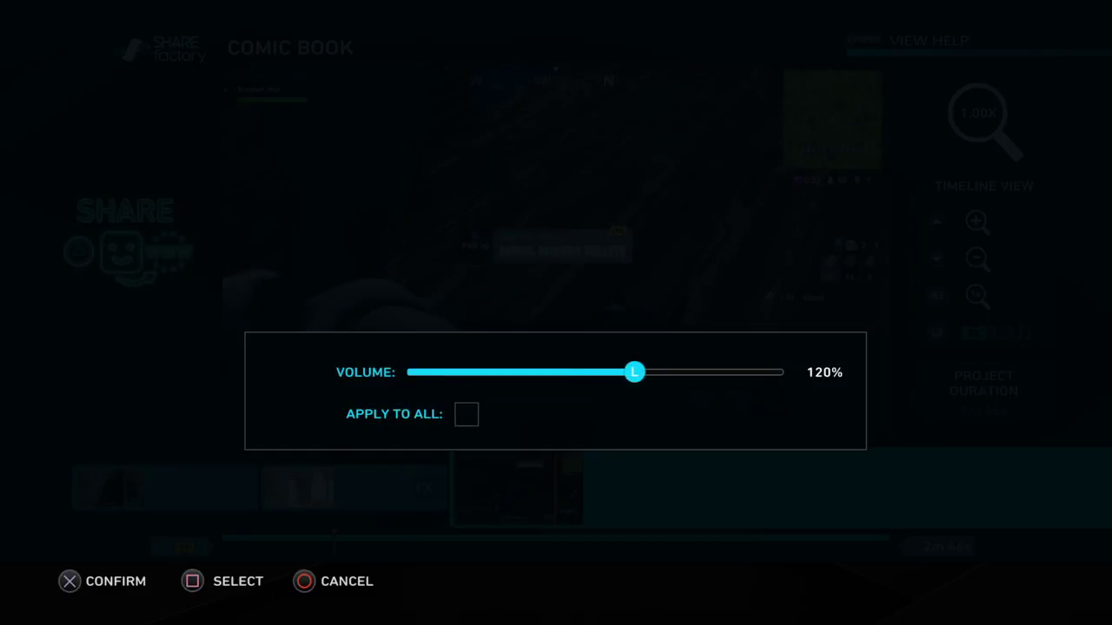
key(Left)
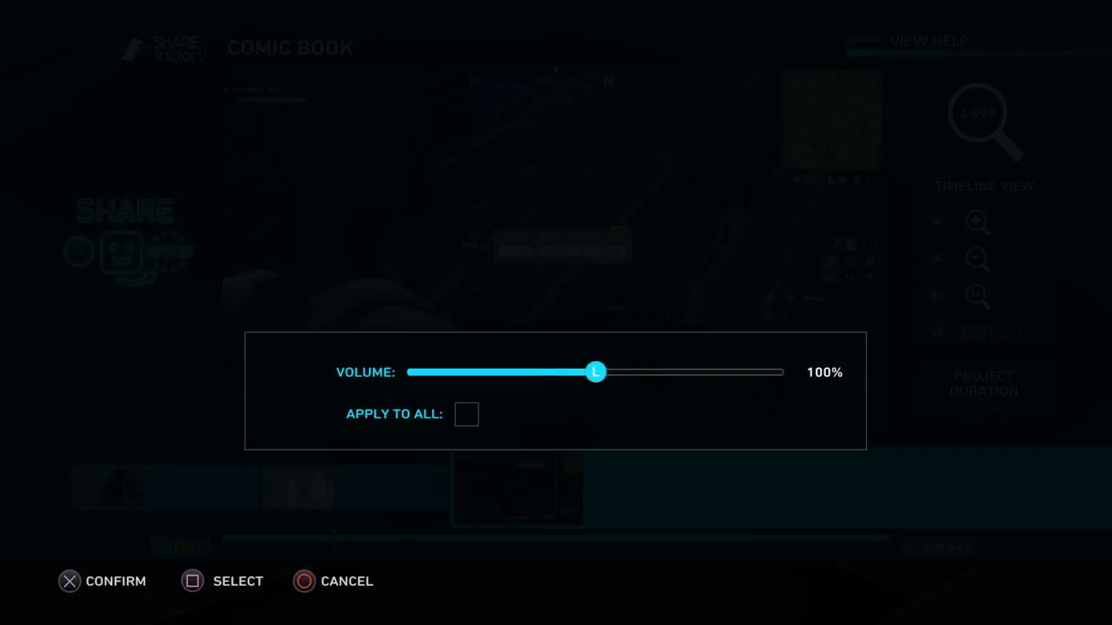
key(Right)
key(Right)
key(Left)
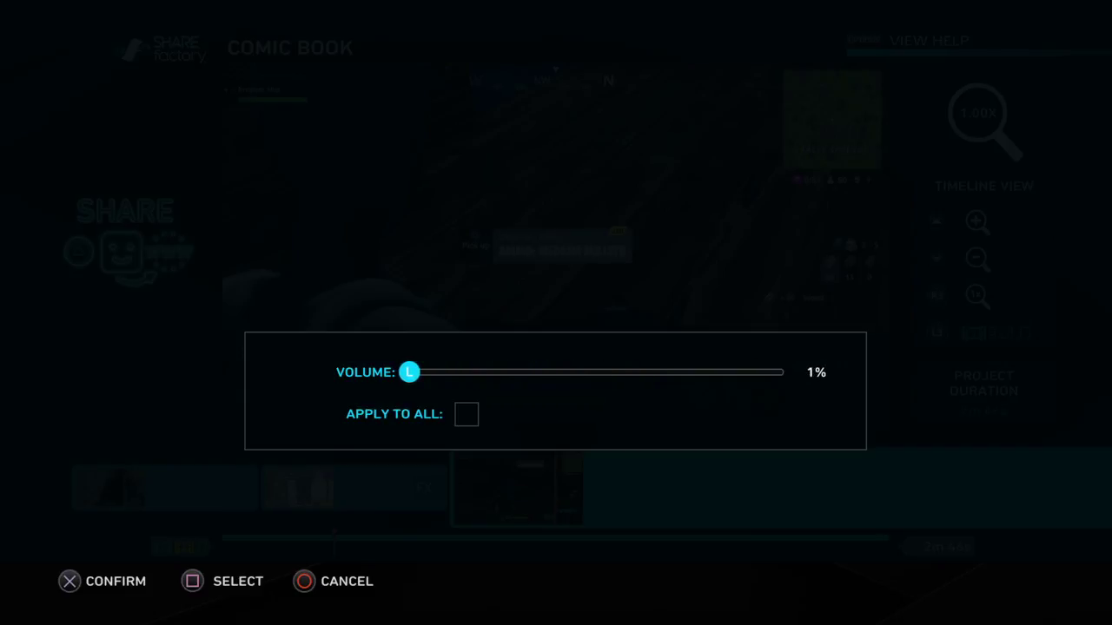
key(Right)
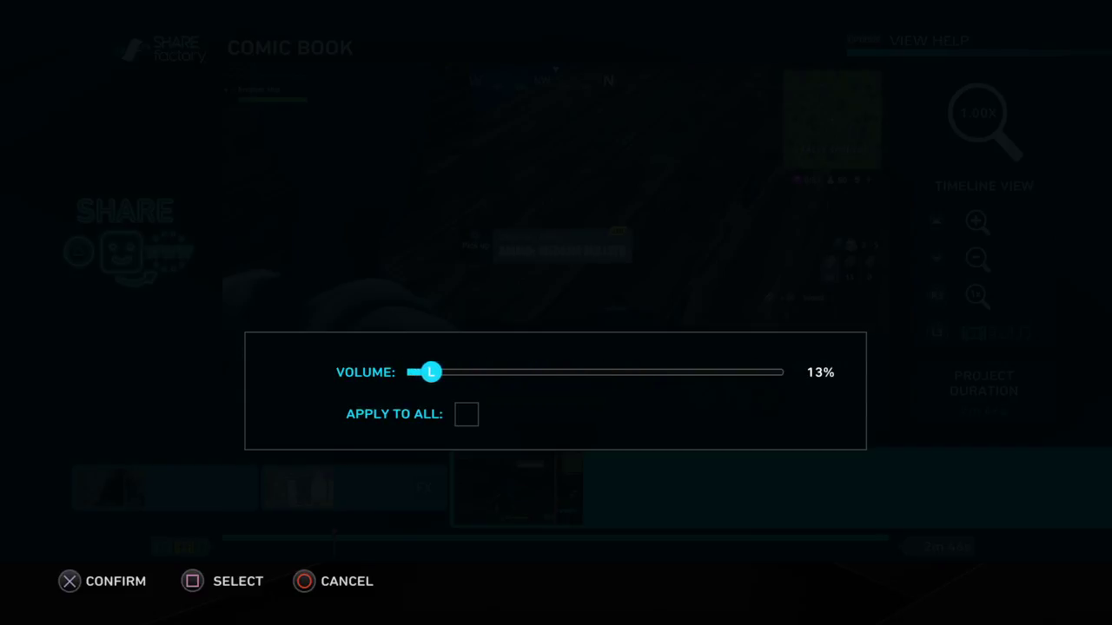
key(Return)
key(Escape)
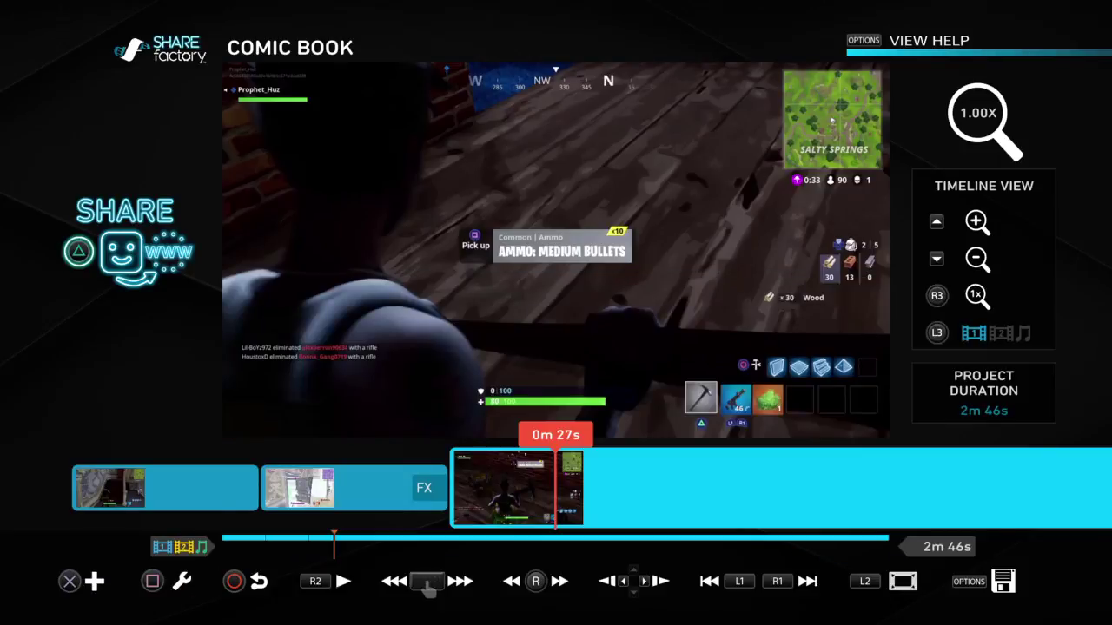
key(Escape)
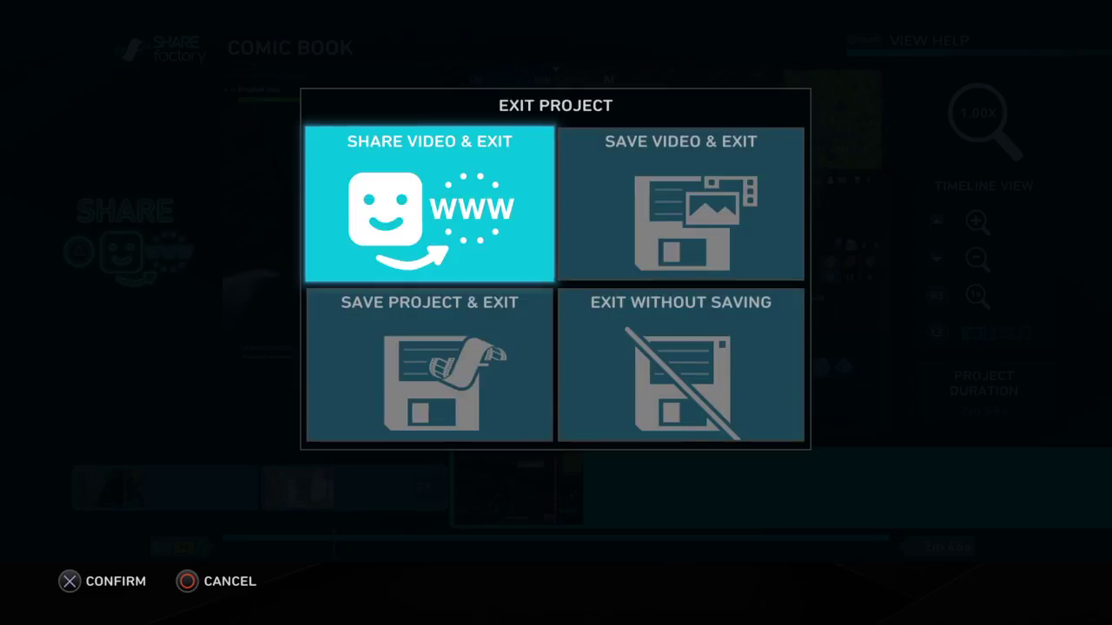
key(Escape)
key(Left)
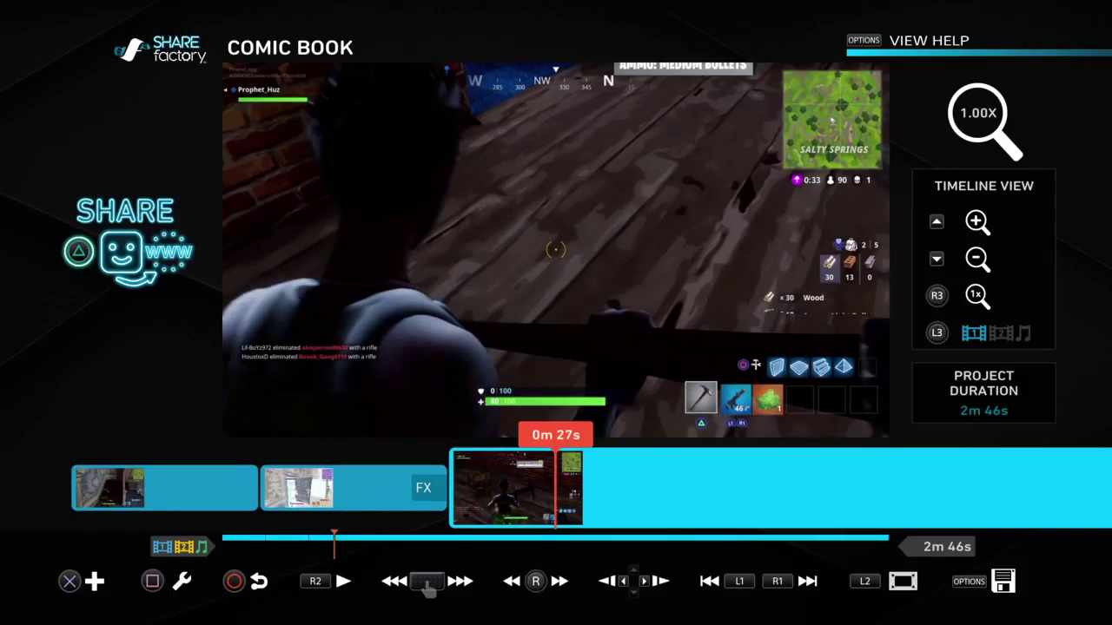
key(Return)
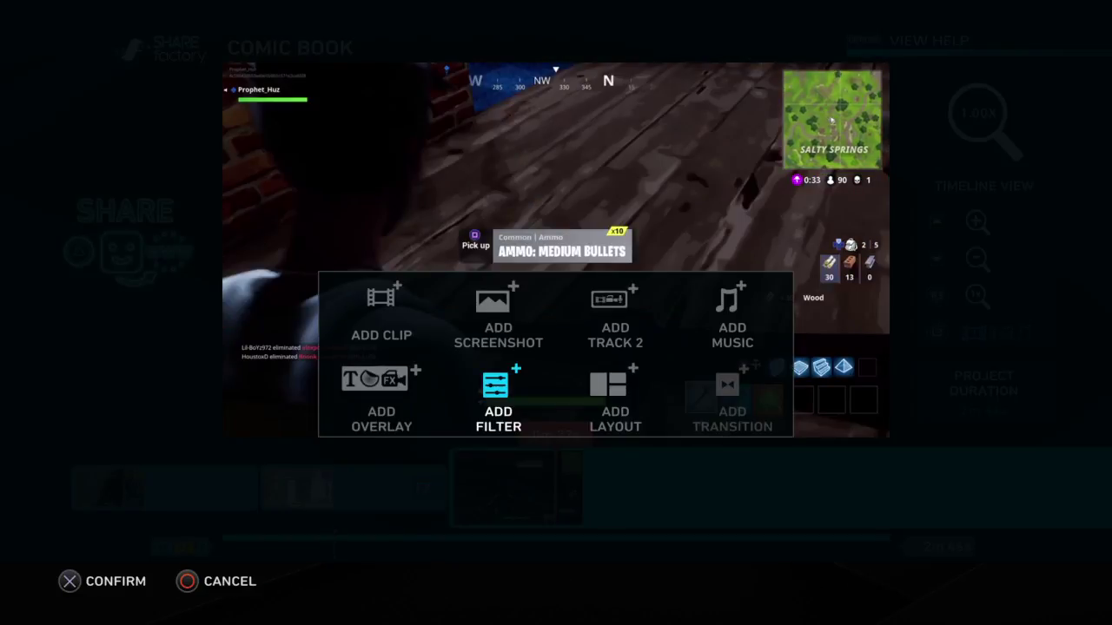
key(Escape)
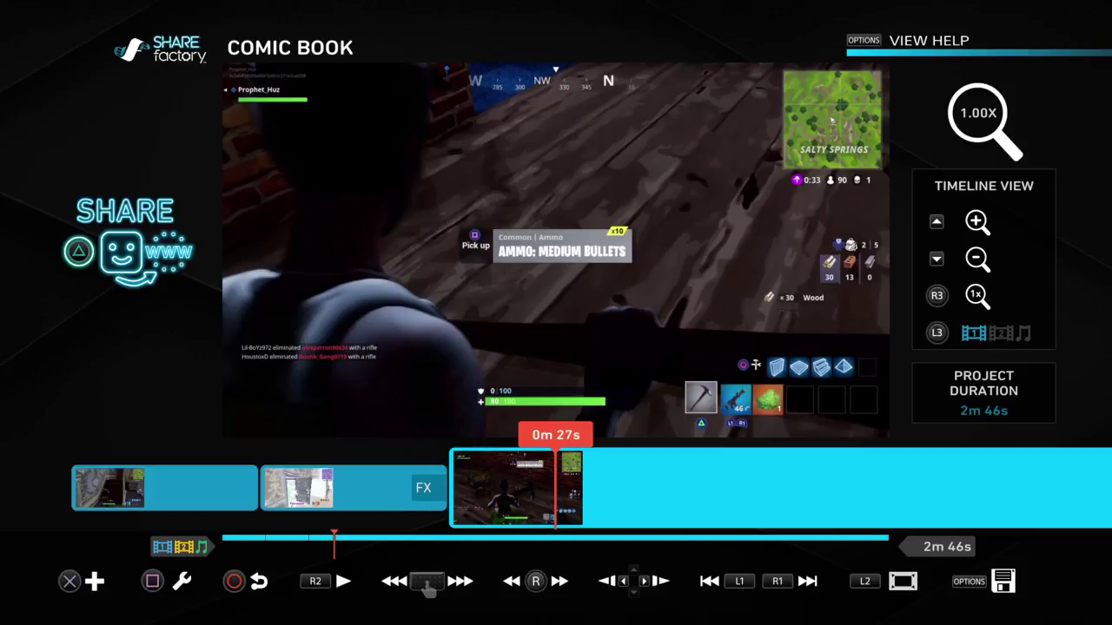
Magnify the timeline view to 1.20X, reduce it to 0.91X, and restore it to 1.00X.
key(Up)
key(Down)
key(Up)
key(Down)
key(Up)
key(Up)
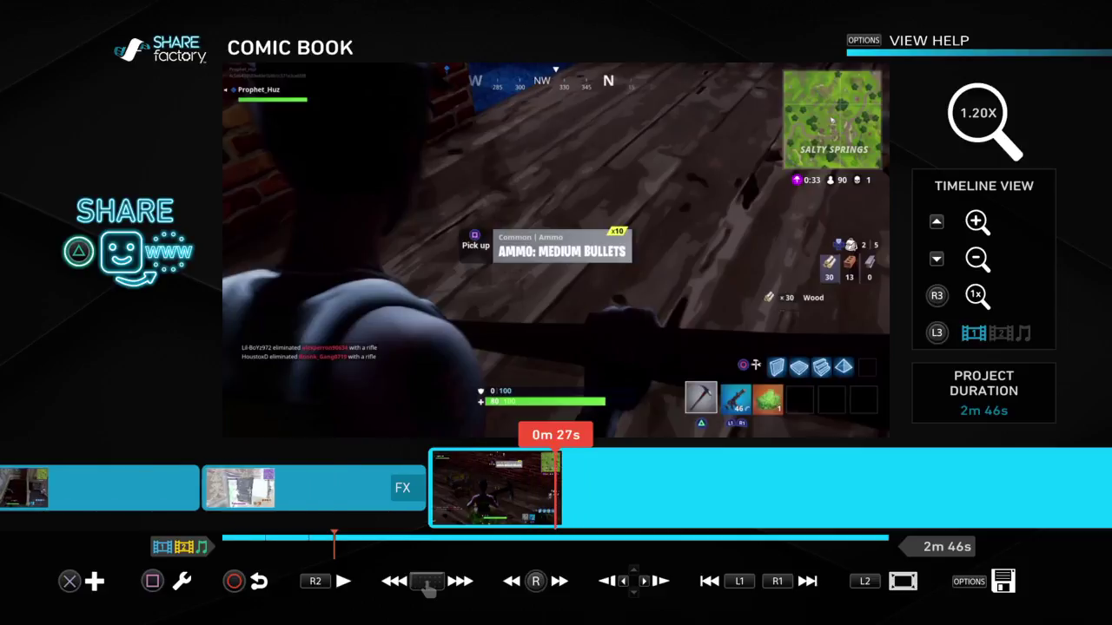
key(Up)
key(Up)
key(Down)
key(Down)
key(Down)
key(Down)
key(Down)
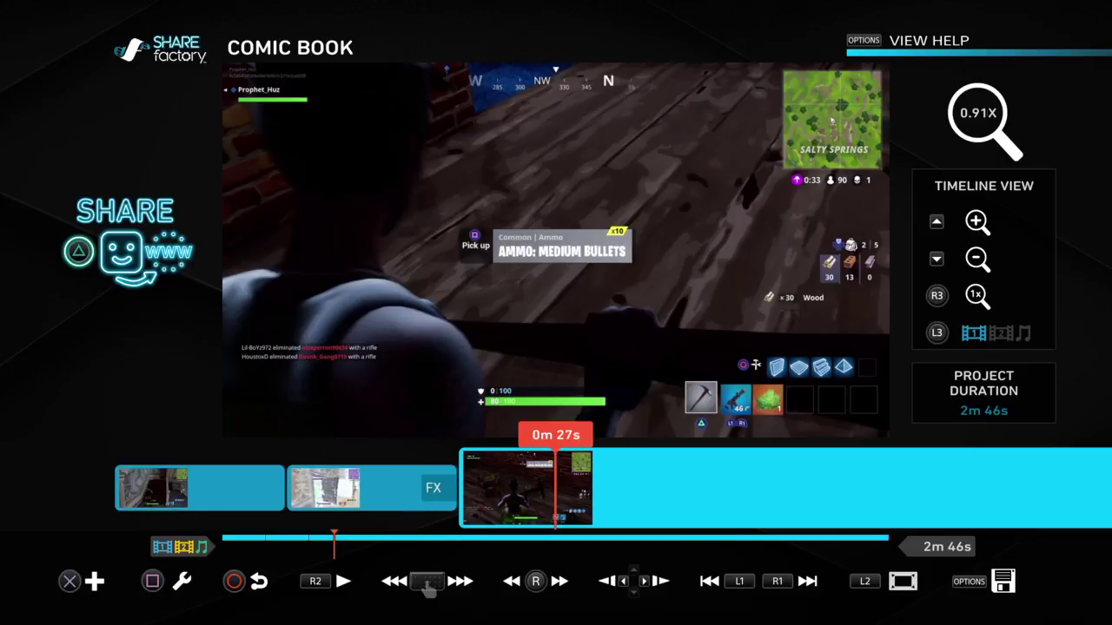
key(Down)
key(Up)
key(Up)
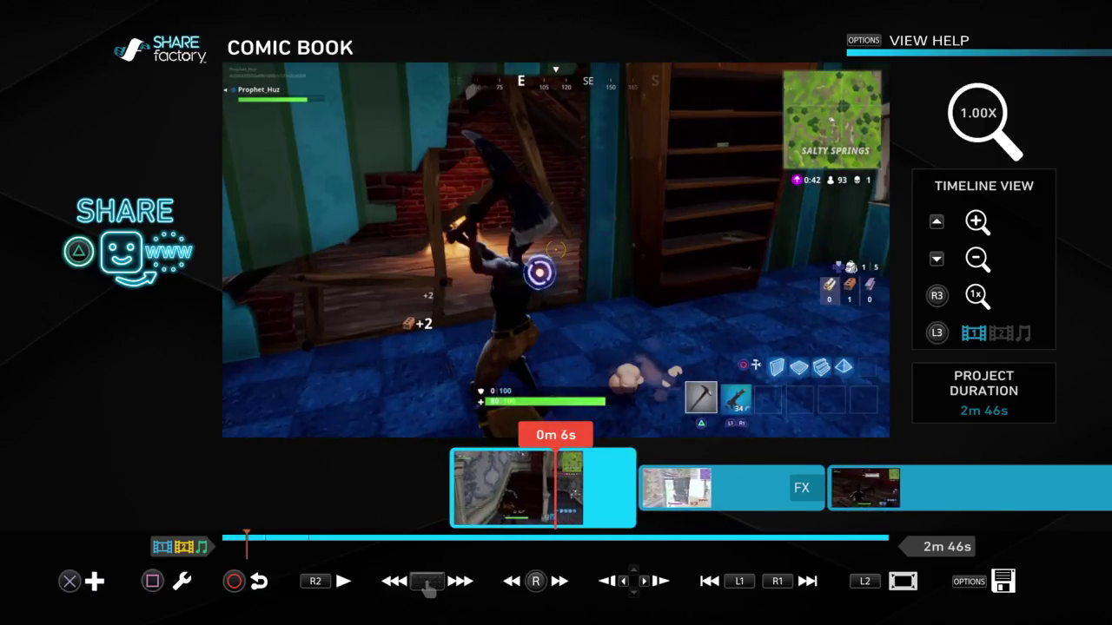
Move the playhead to 0m 4s in the first clip and examine the project options up to thumbnail generation.
key(Left)
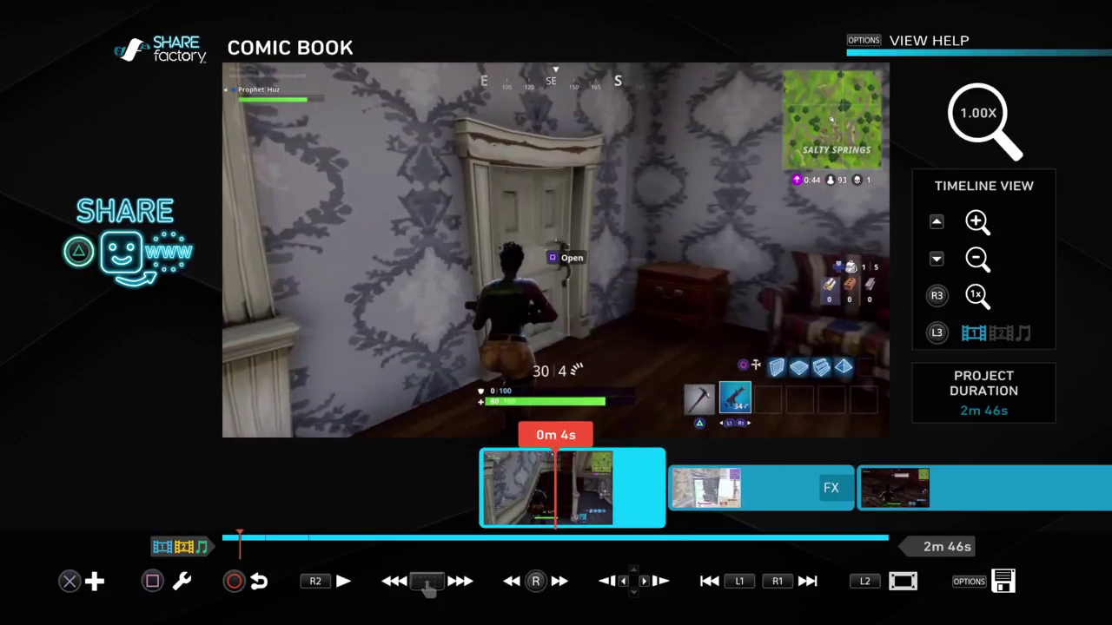
key(Menu)
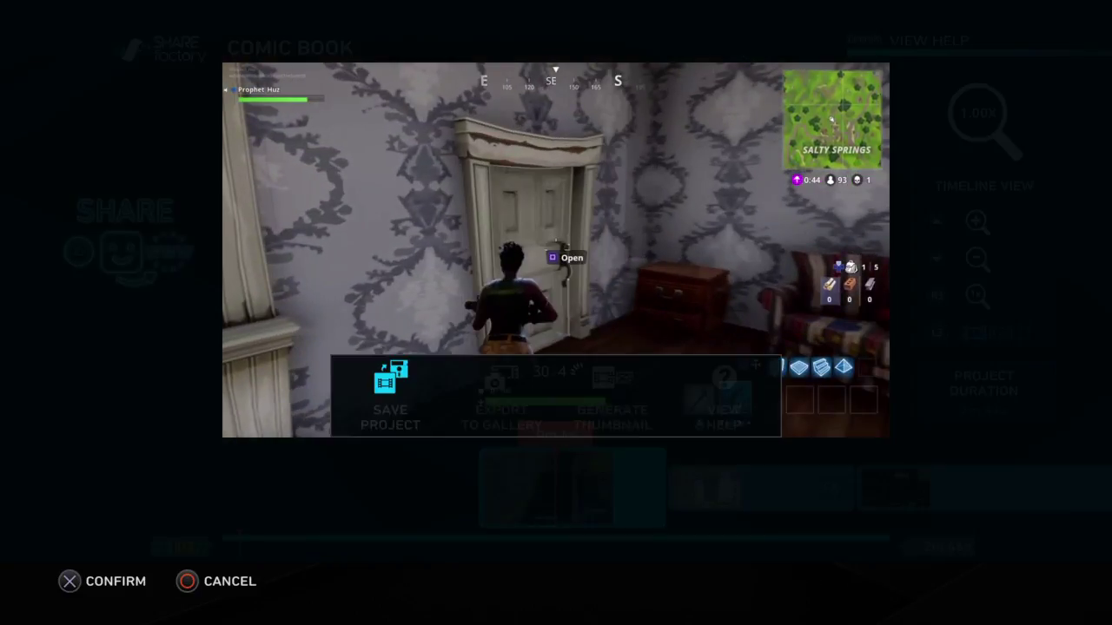
key(Right)
key(Left)
key(Right)
key(Right)
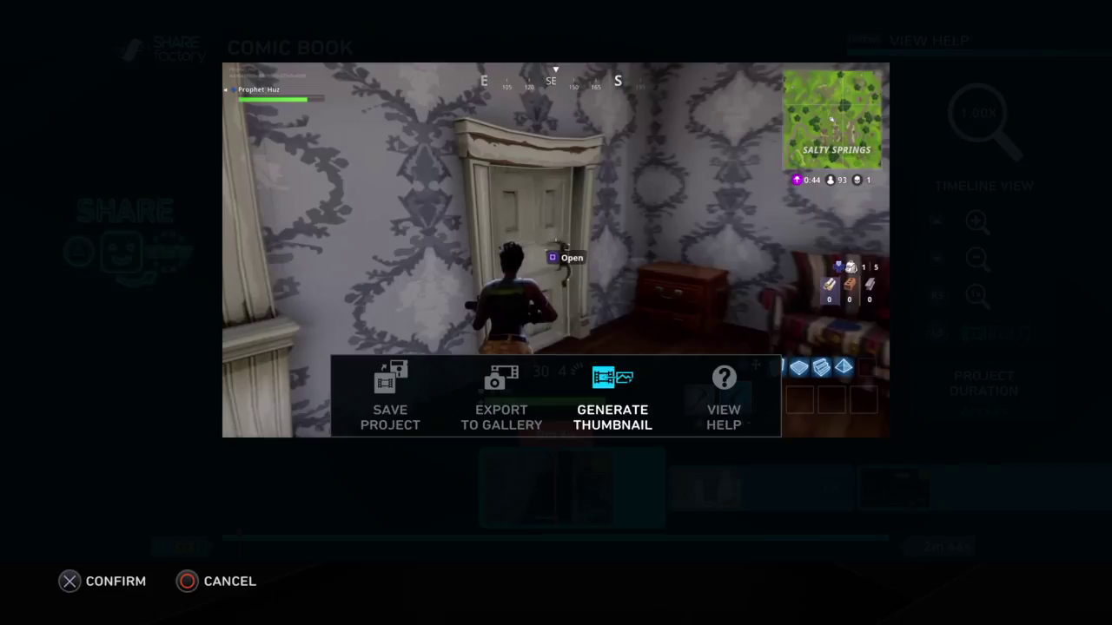
key(Escape)
Advance the playhead to 0m 39s in the long third clip and check the thumbnail generation and gallery export options.
key(Right)
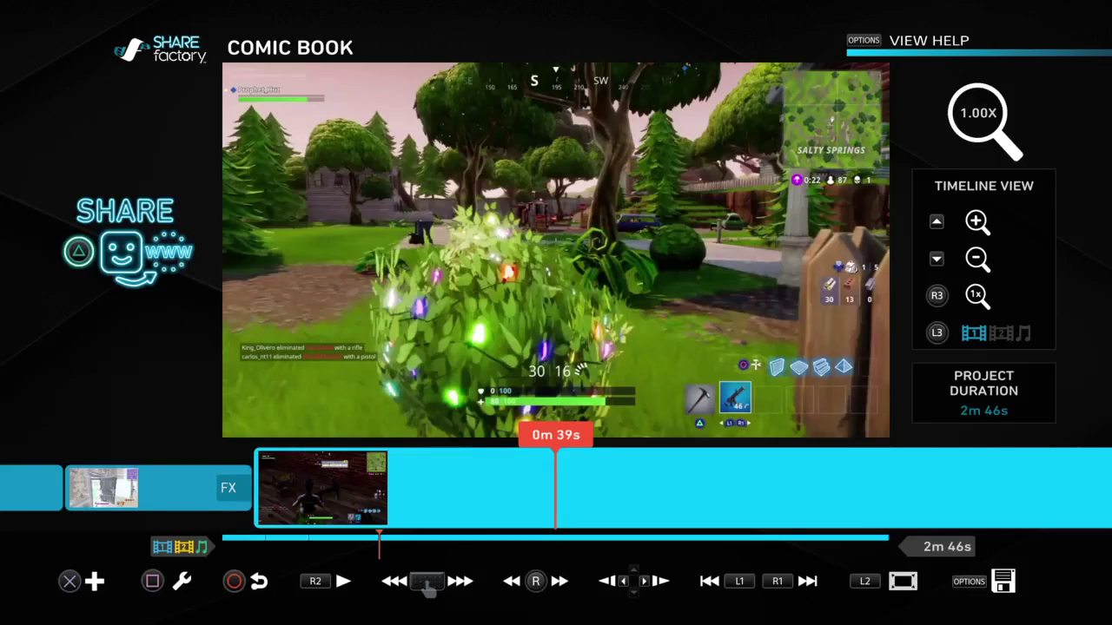
key(Escape)
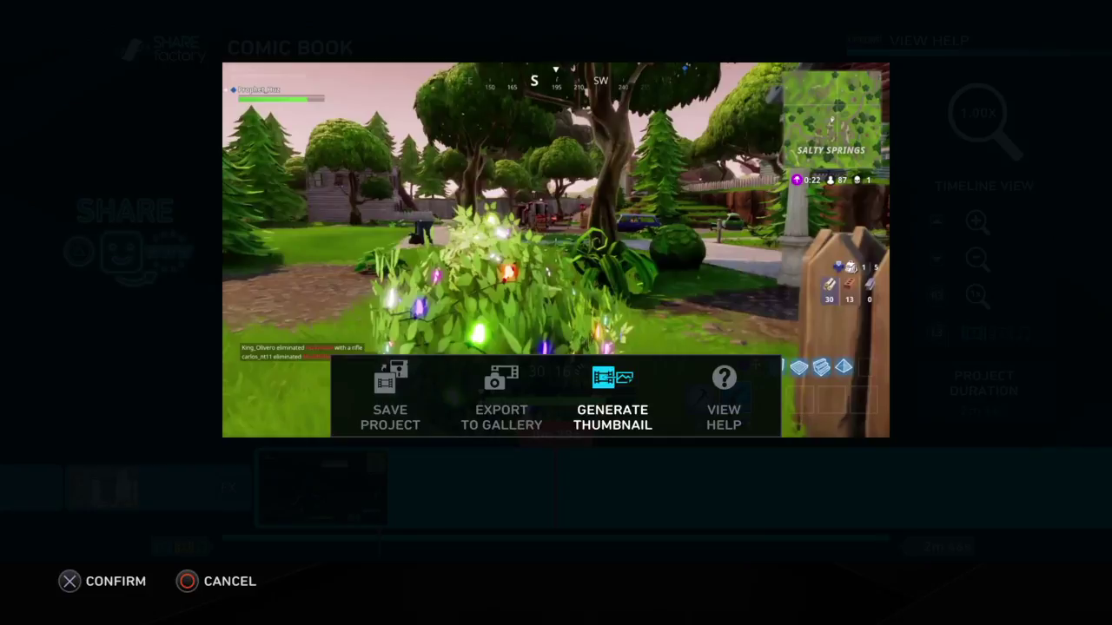
key(Left)
key(Escape)
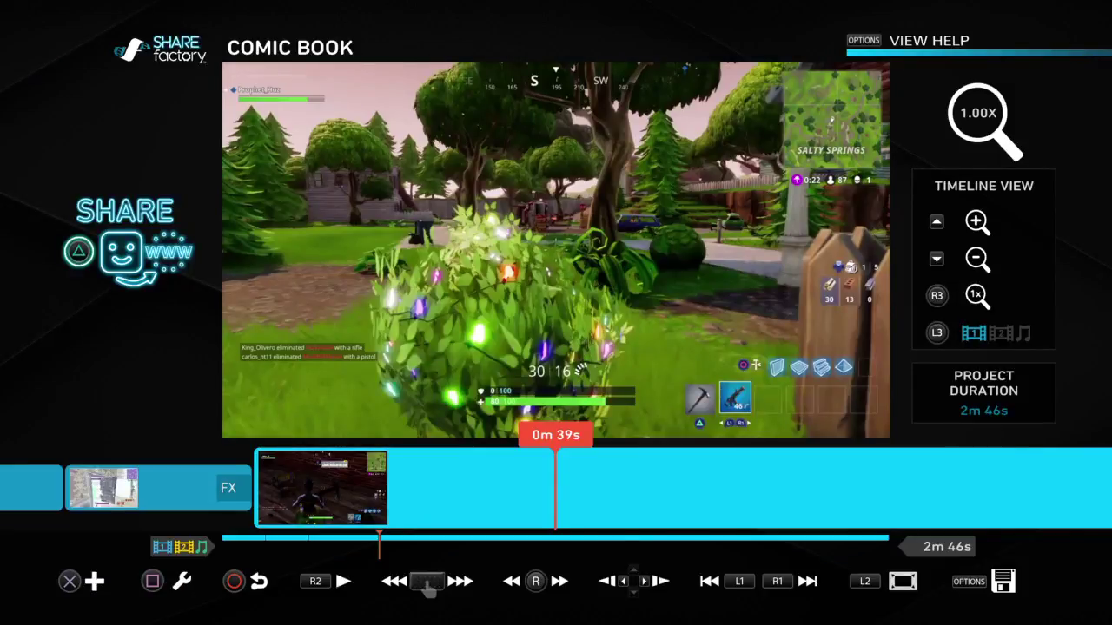
Examine the project's save, gallery export, thumbnail and help options and return to the timeline.
key(Return)
key(Left)
key(Escape)
key(Return)
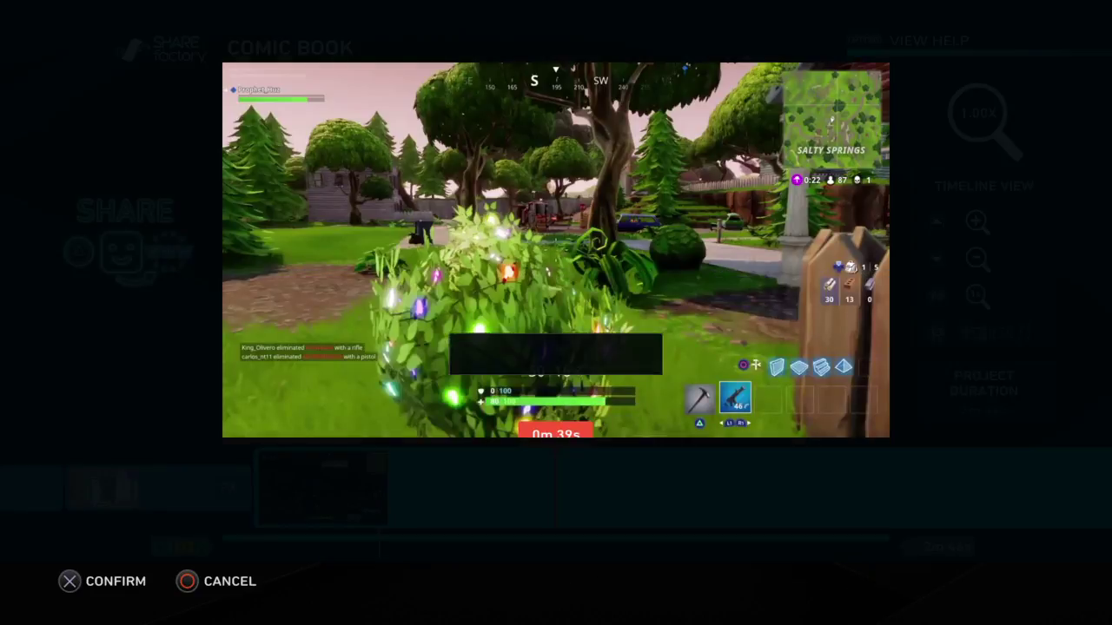
key(Escape)
key(Escape)
key(Left)
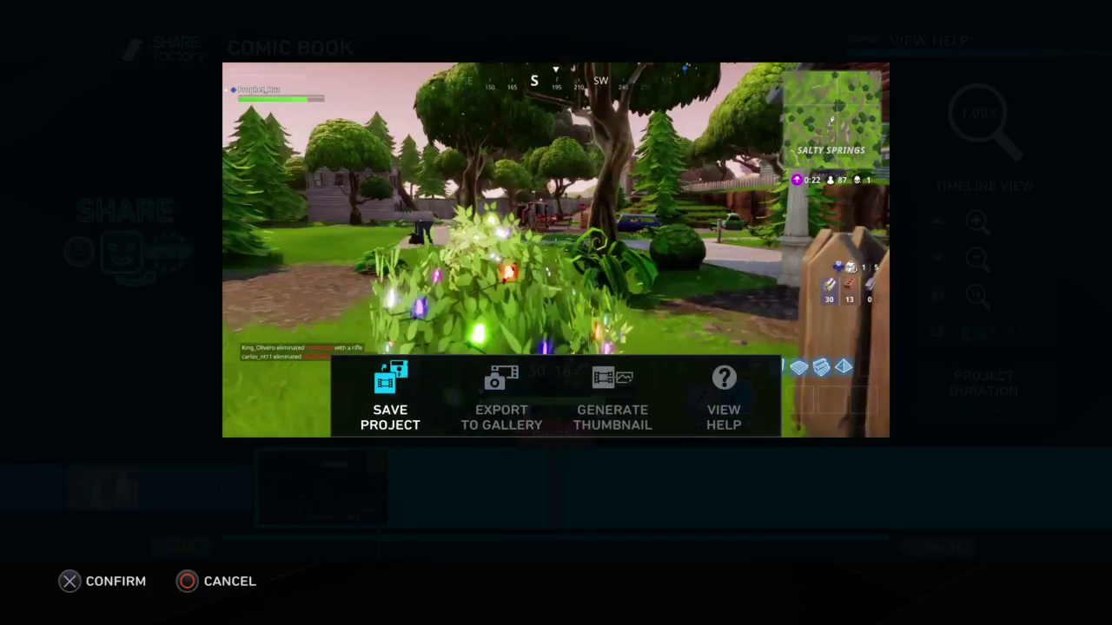
key(Right)
key(Right)
key(Right)
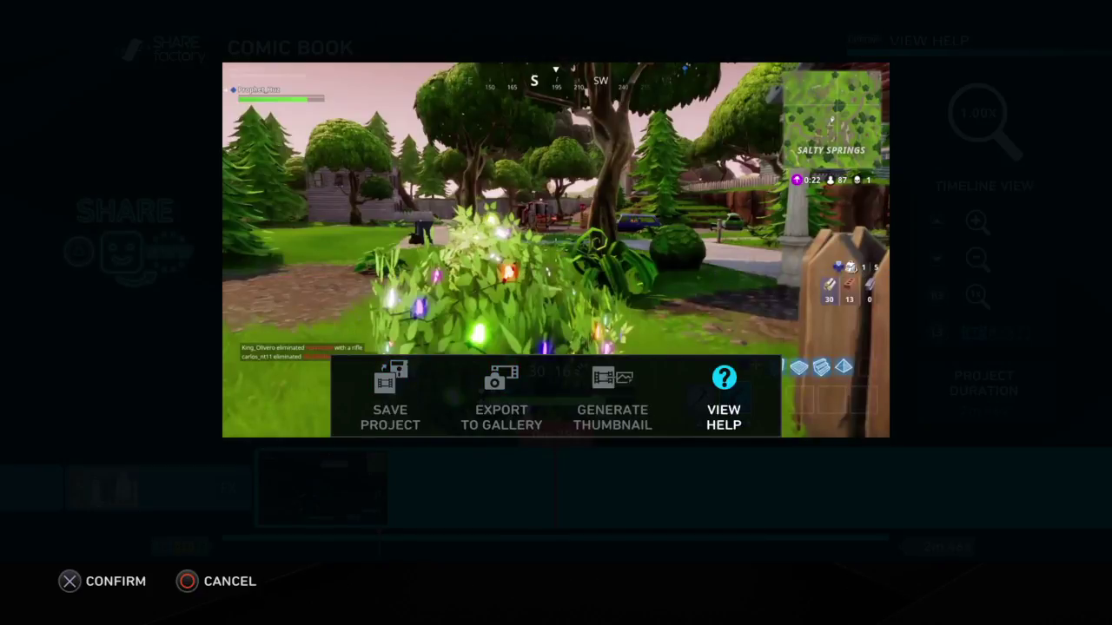
key(Escape)
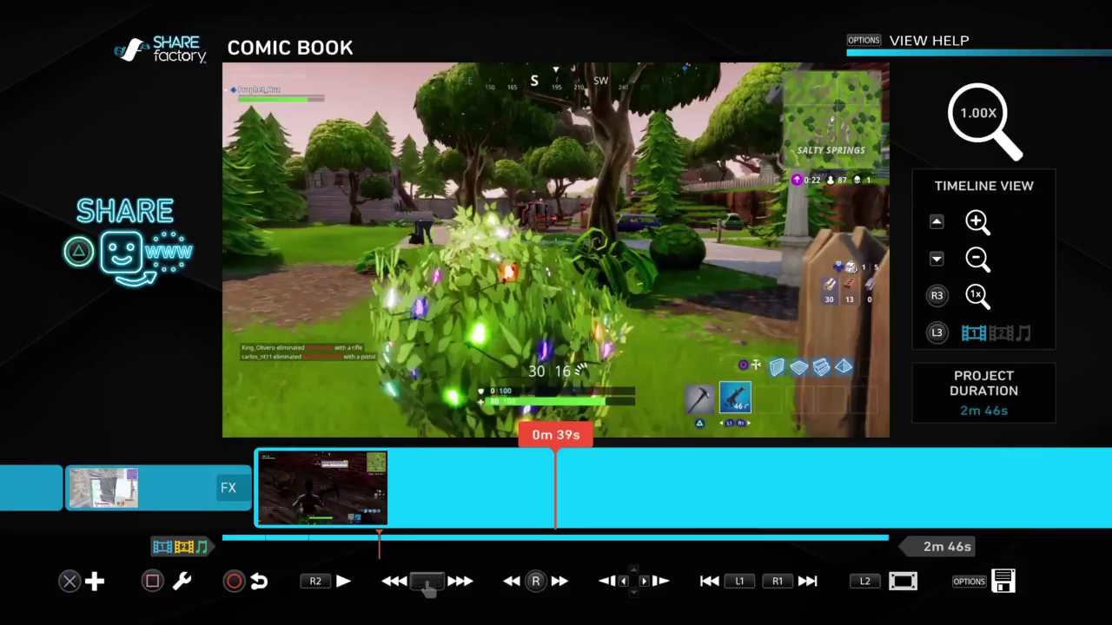
Review the clips along the timeline and return the playhead to the project start at 0m 0s.
key(Left)
key(Left)
key(Left)
key(Left)
key(Right)
key(Right)
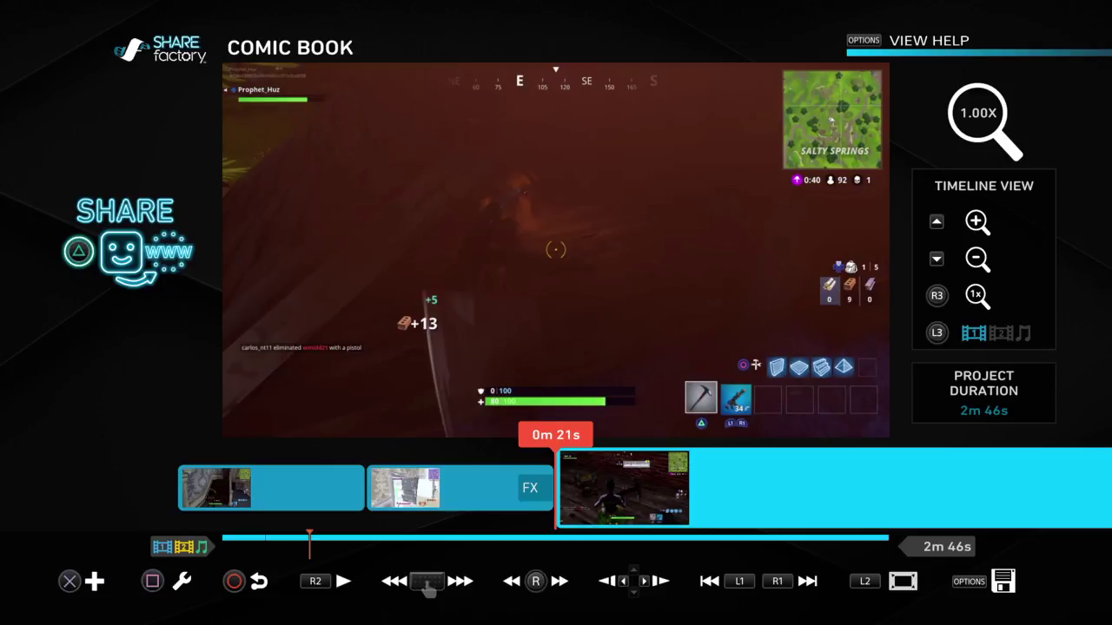
key(Left)
key(Left)
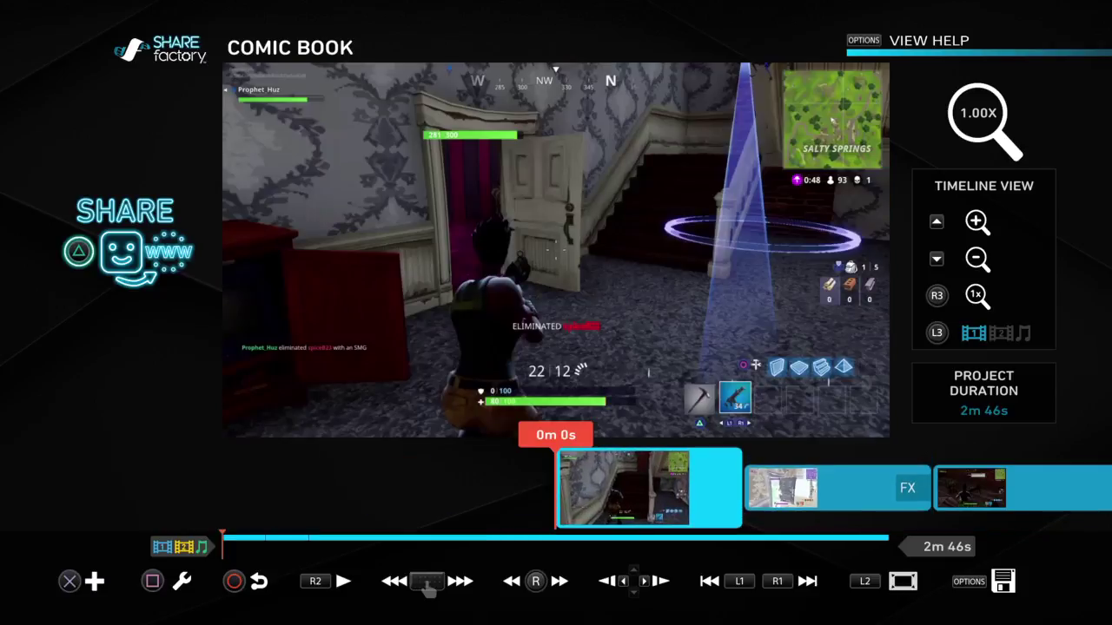
Preview the first clip, check the options for adding content, and advance the playhead to 0m 14s in the second clip.
key(space)
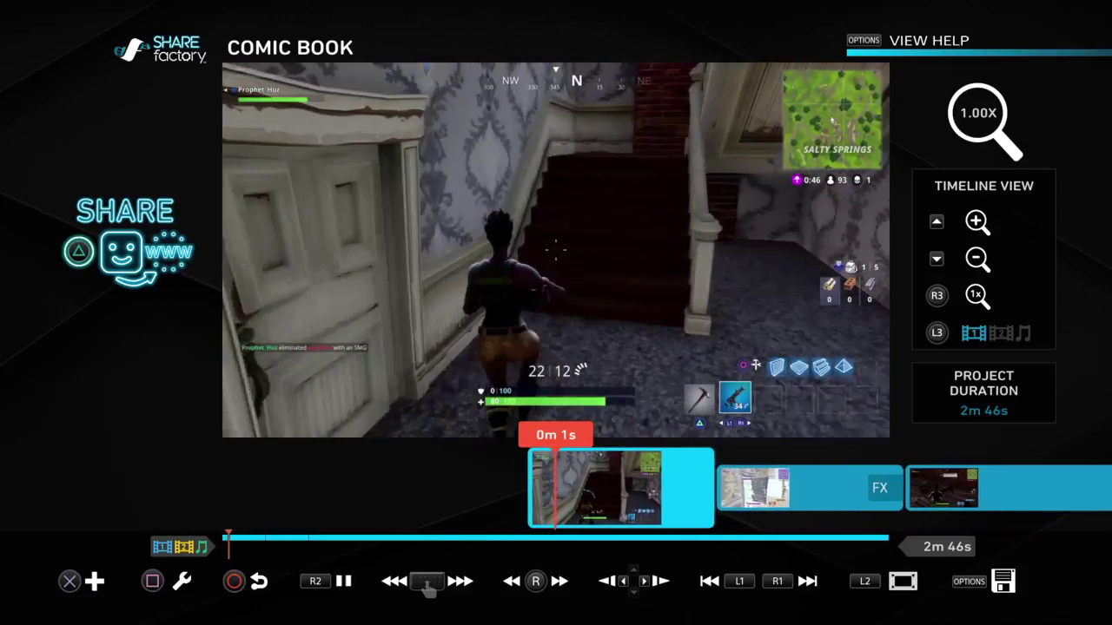
key(Right)
key(Return)
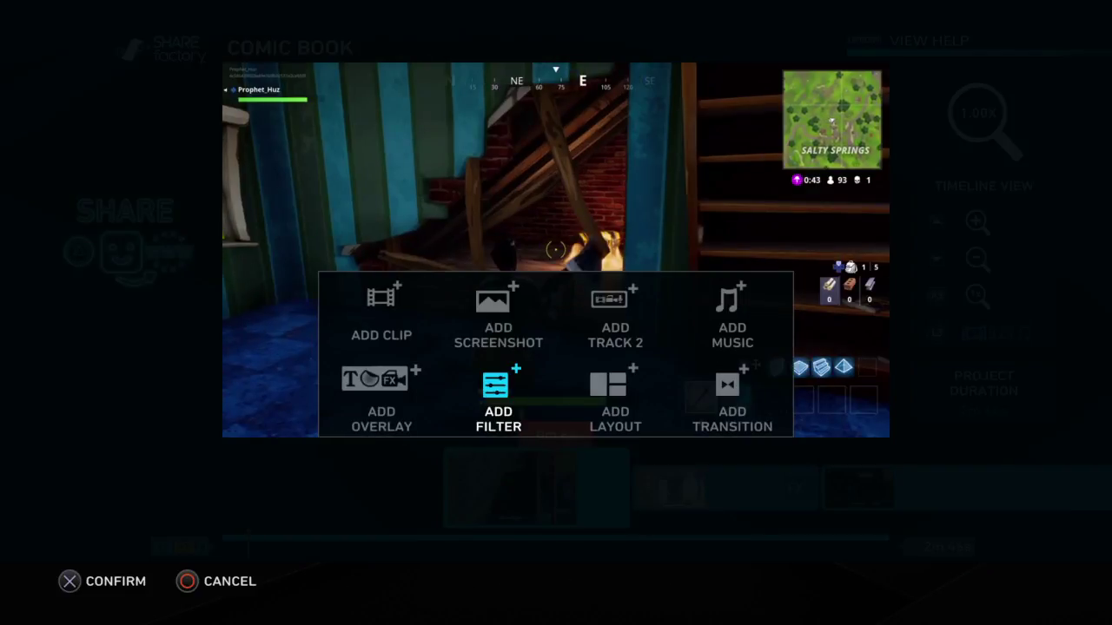
key(Escape)
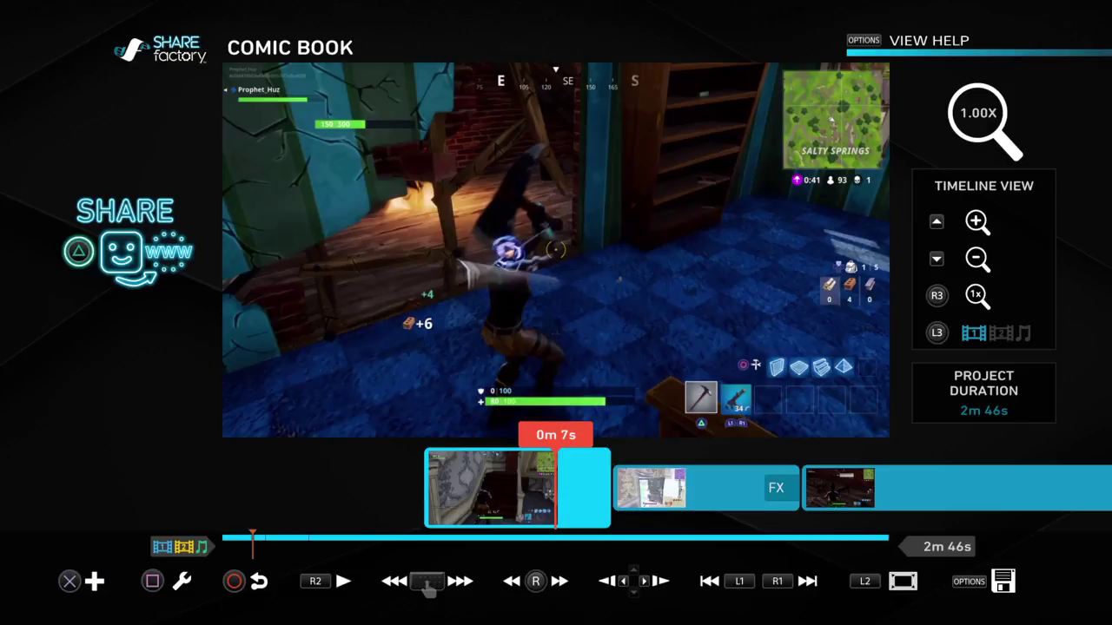
scroll(556, 488, right, 5)
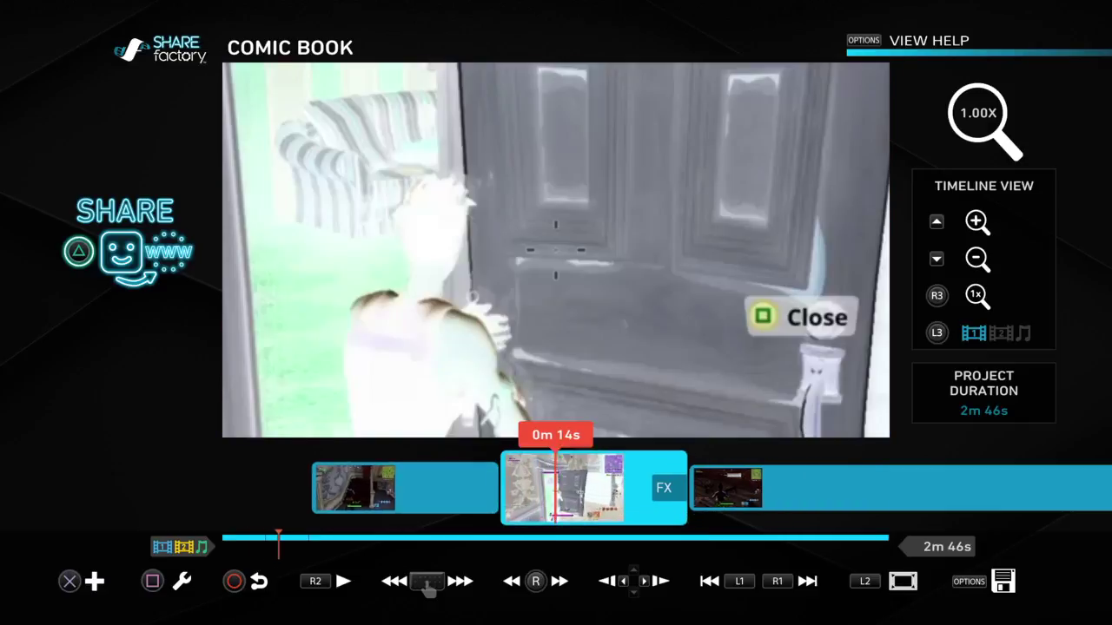